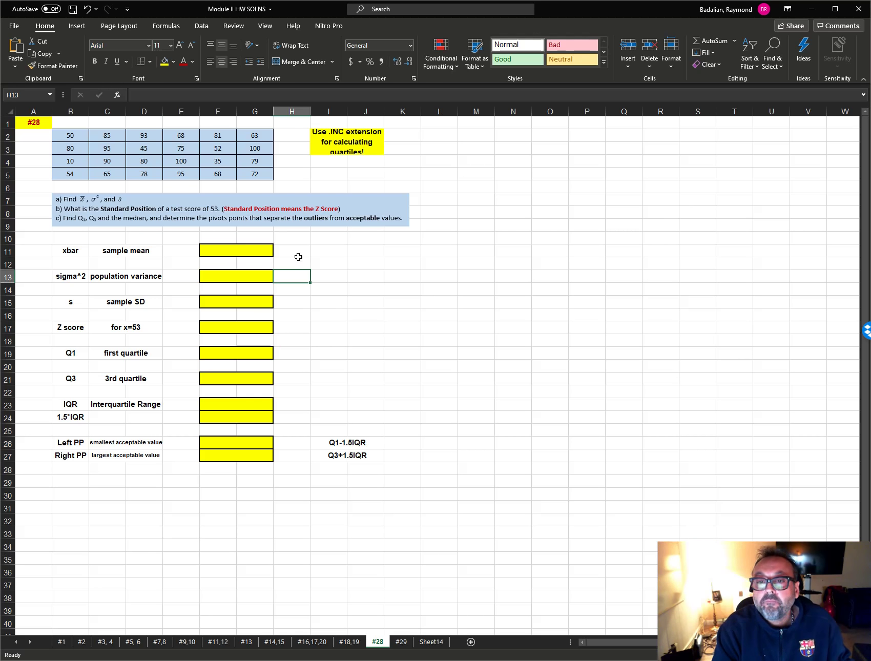
drag(70, 135, 264, 170)
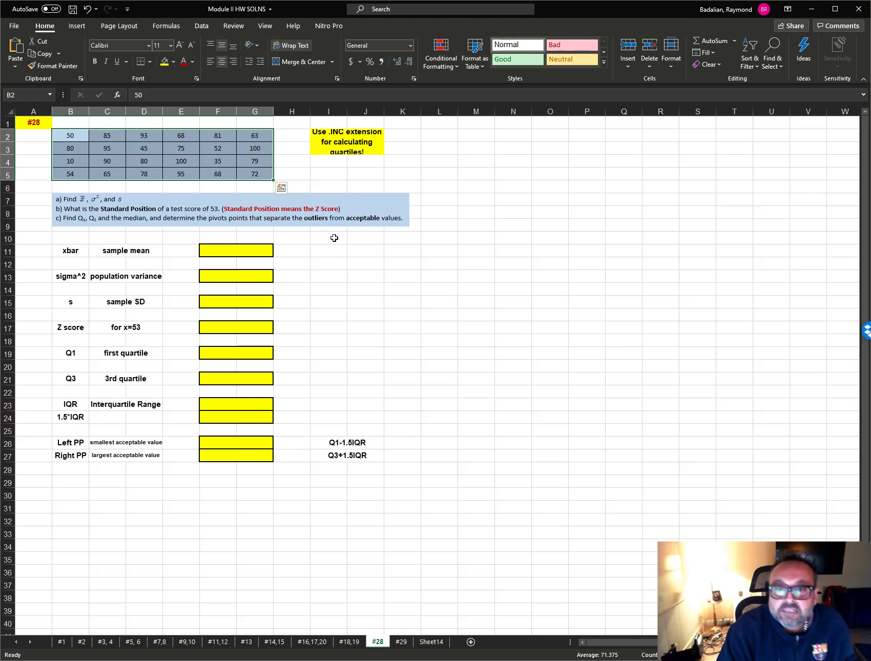
click(225, 251)
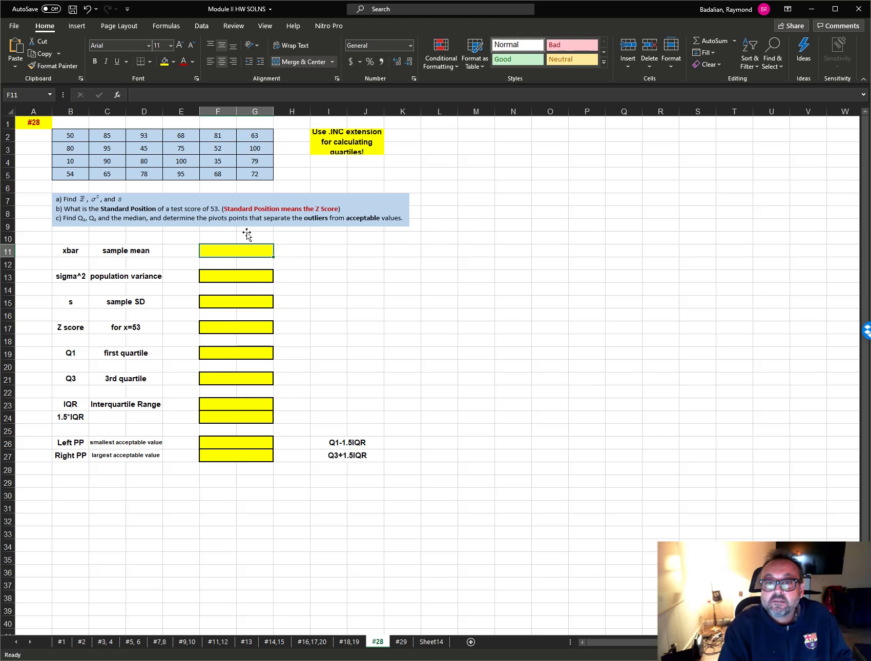
- Reduce the font size of the .INC quartile note in I2 to 9 so the whole text fits
click(341, 137)
click(191, 45)
click(191, 44)
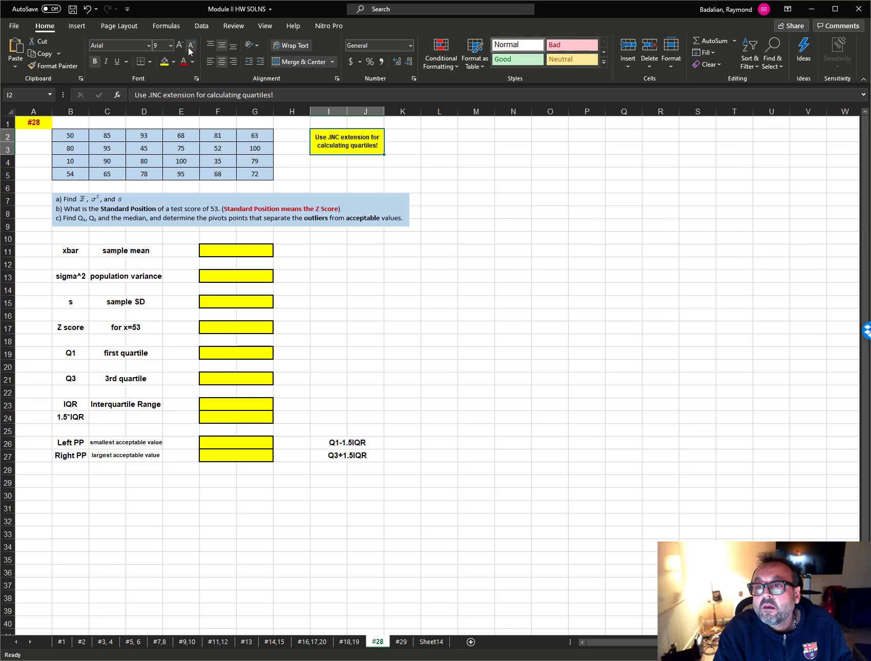
- Calculate the sample mean in F11 with the AVERAGE function over the data range B2:G5
click(204, 249)
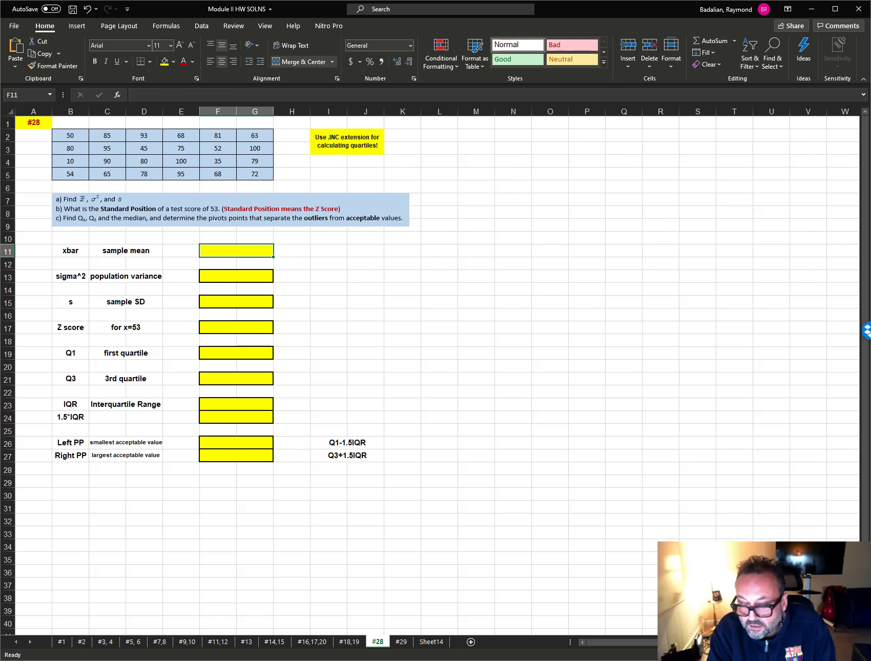
text(=)
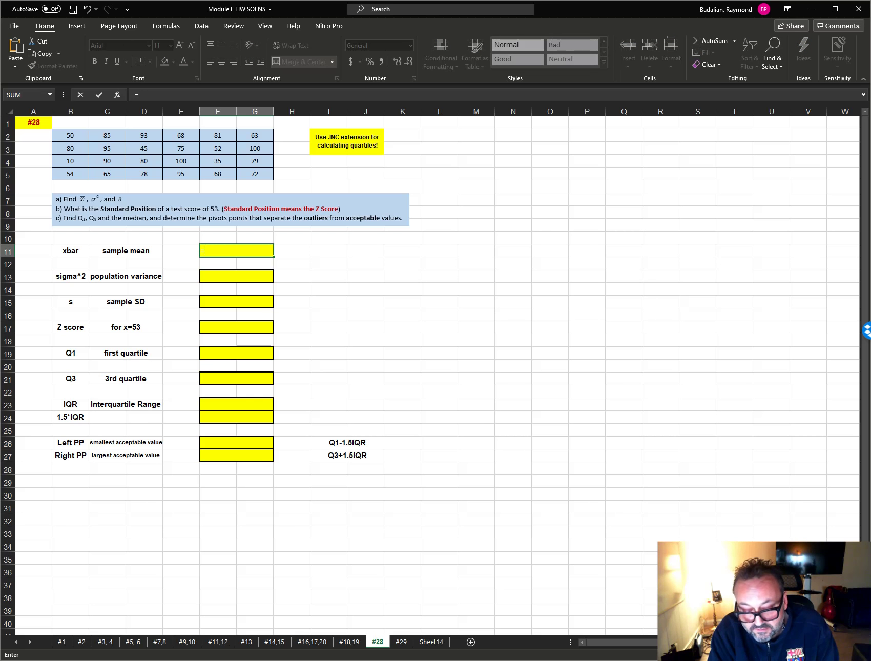
text(average()
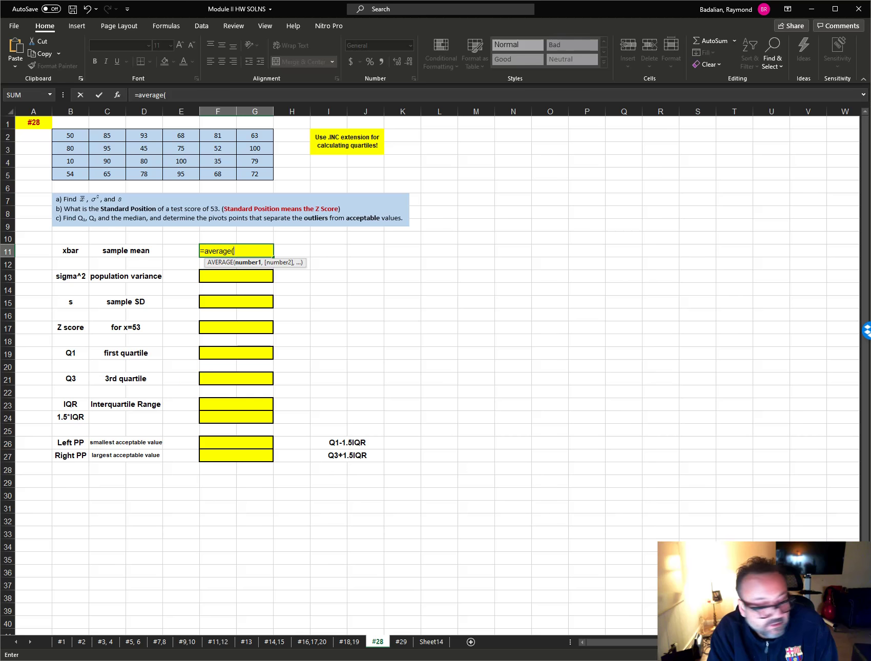
drag(73, 137, 242, 172)
key(Return)
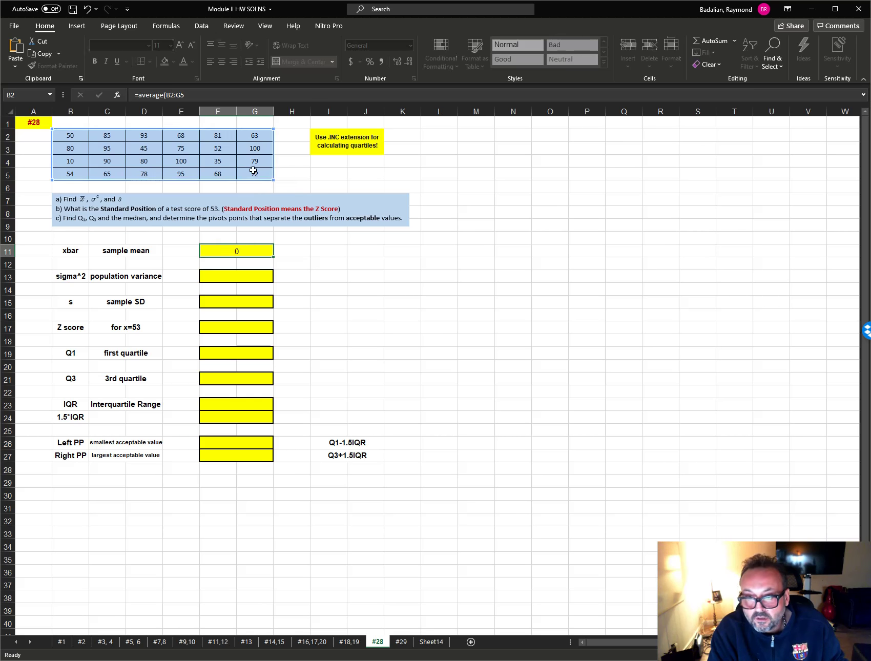
- Calculate the population variance in F13 with the VAR.P function over the data range B2:G5
click(225, 272)
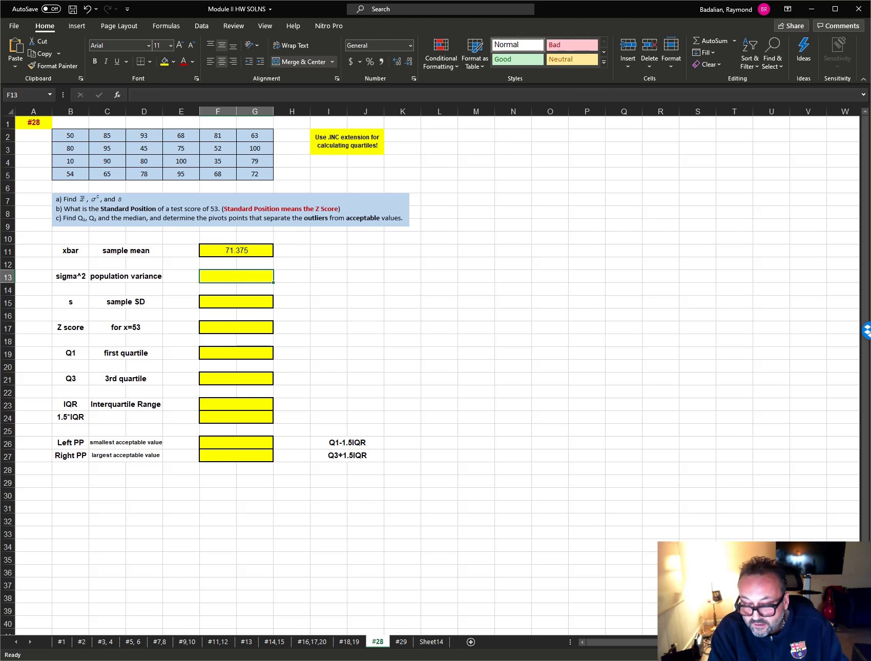
text(=var)
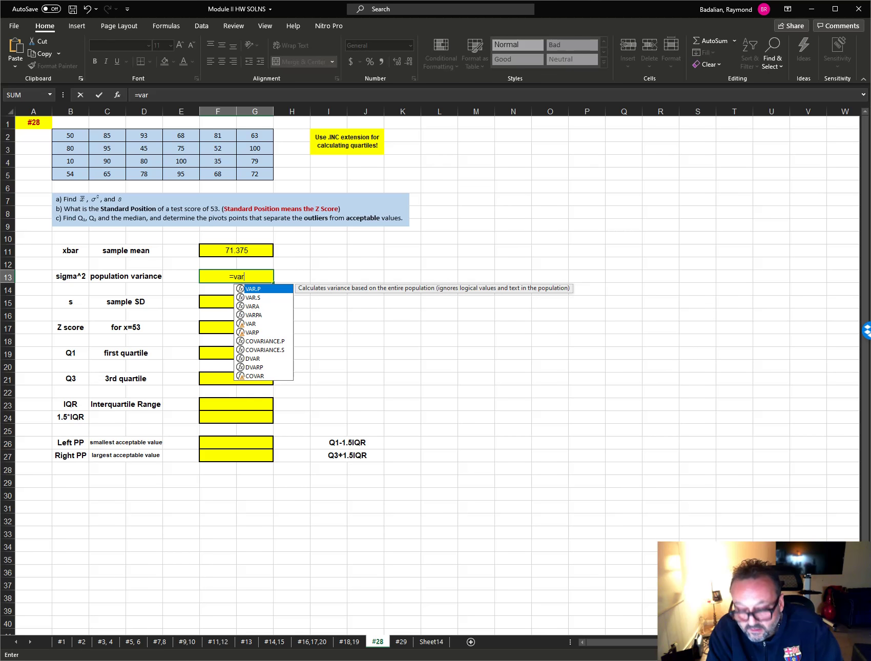
text(.)
double_click(254, 291)
drag(70, 136, 221, 179)
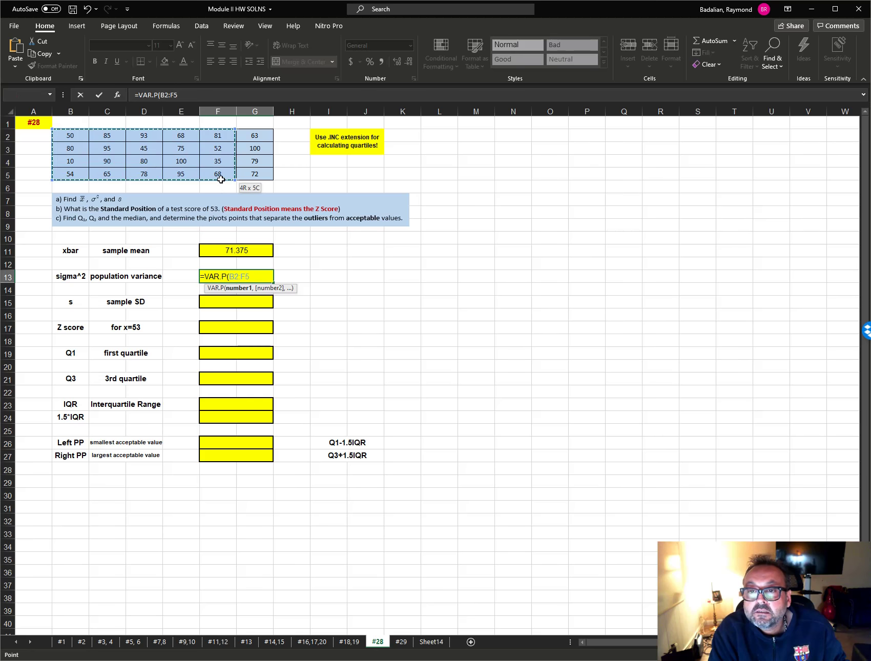
key(Return)
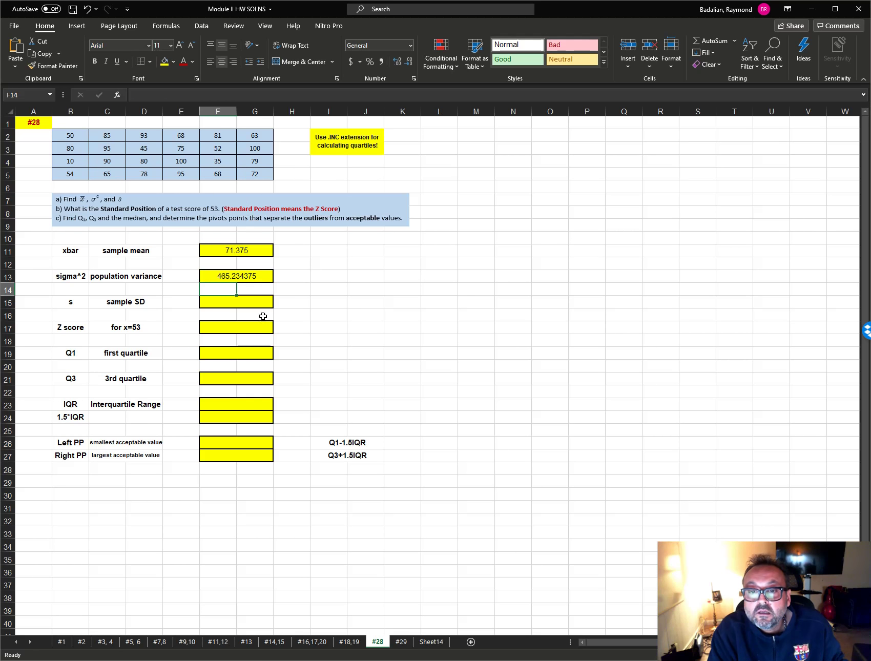
- Calculate the sample standard deviation in F15 with the STDEV.S function over the data range B2:G5
click(224, 304)
text(=)
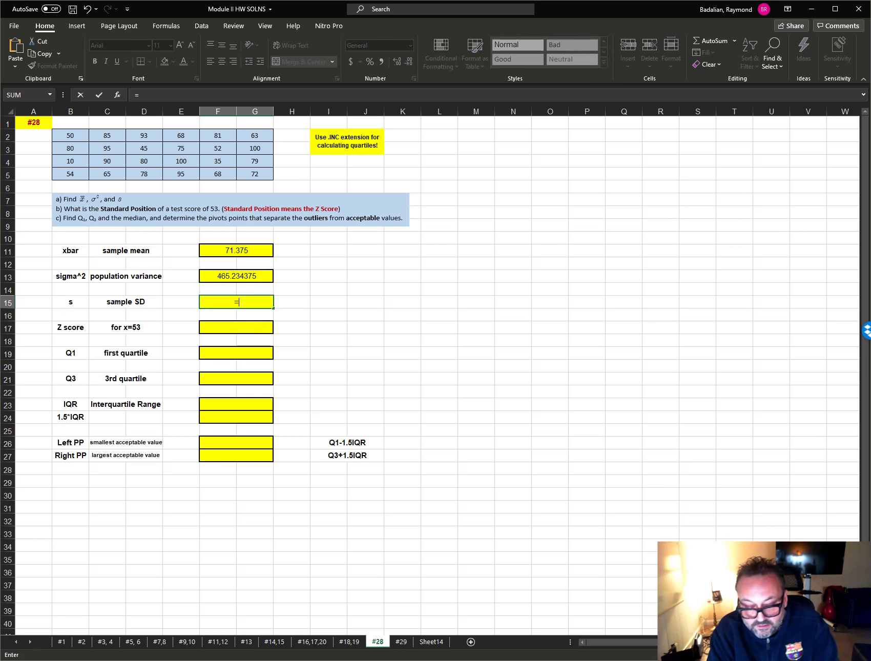
text(stdev)
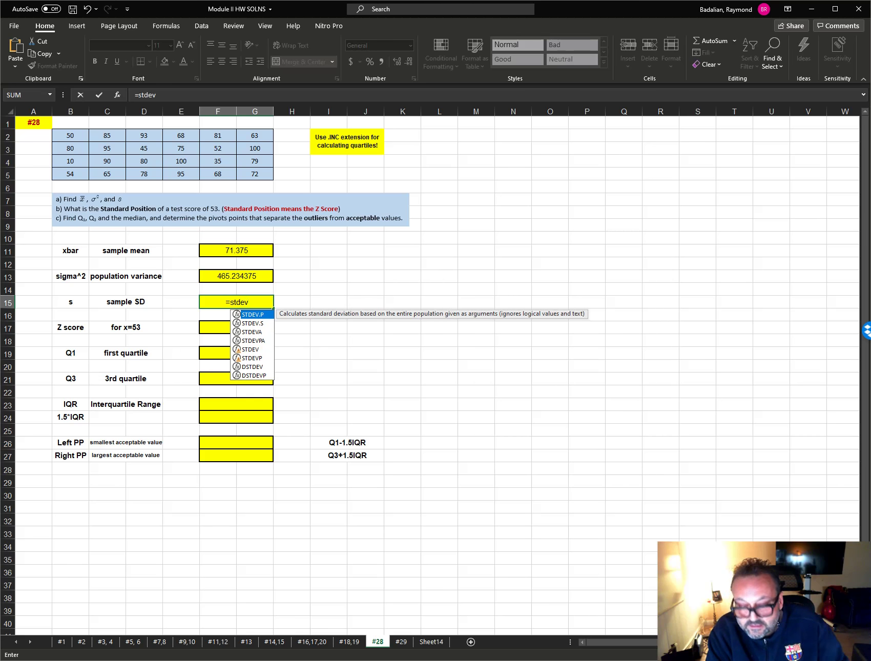
double_click(252, 323)
mouse_move(69, 138)
mouse_down()
mouse_move(194, 176)
mouse_move(269, 176)
mouse_move(249, 174)
mouse_up()
key(Return)
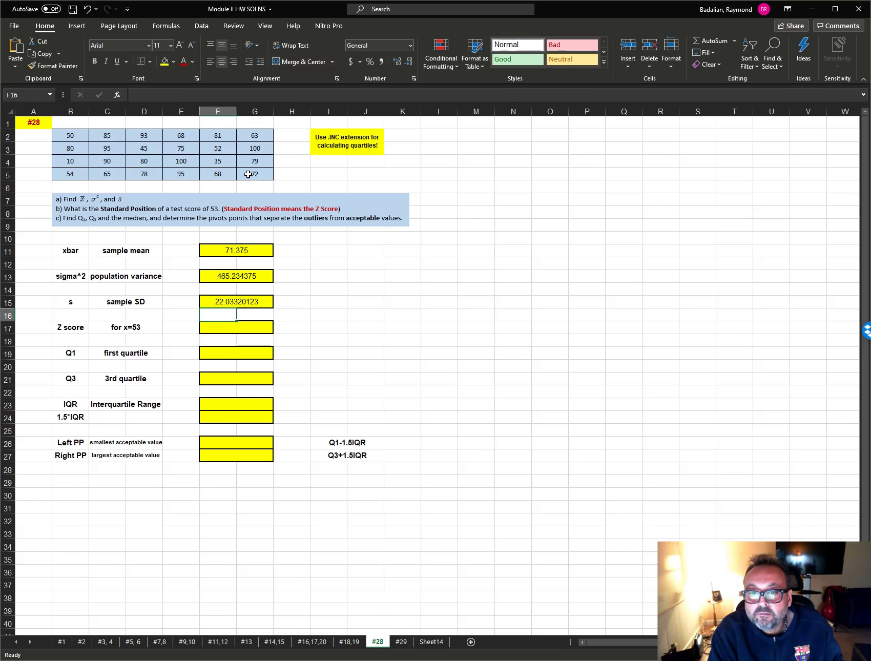
- Calculate the Z score for x=53 in F17 with the formula =(53-F11)/F15
click(208, 328)
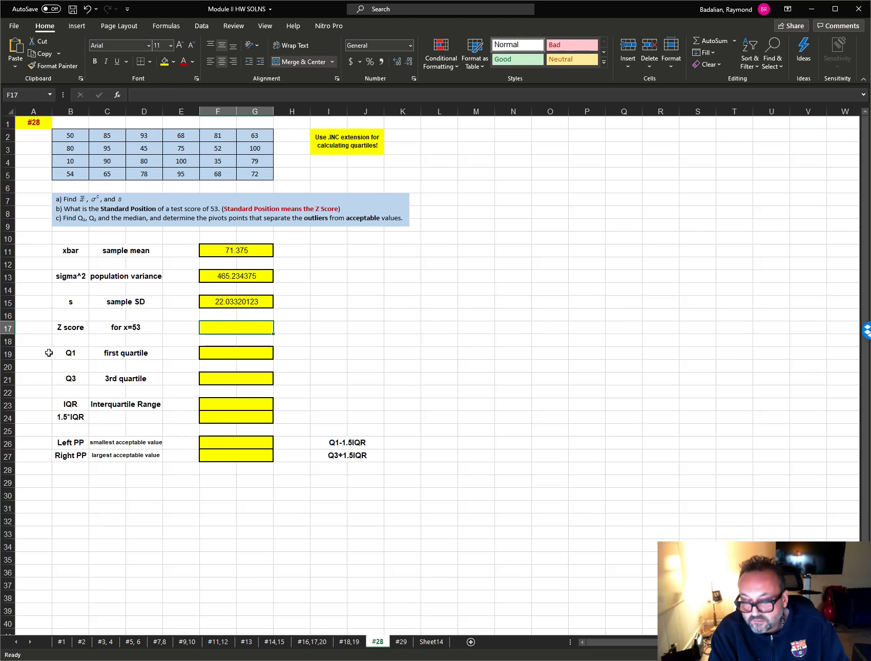
text(=)
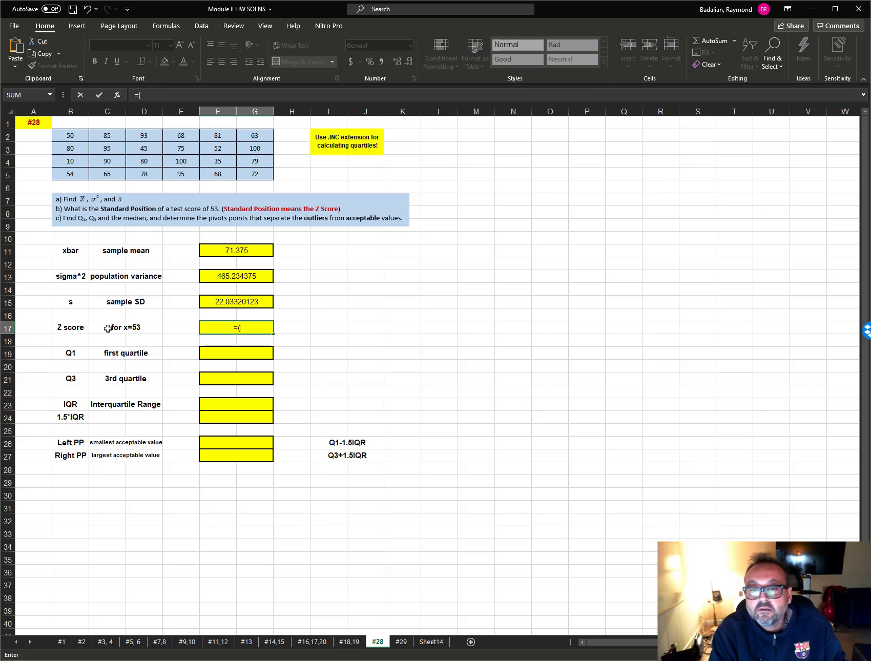
text((53-)
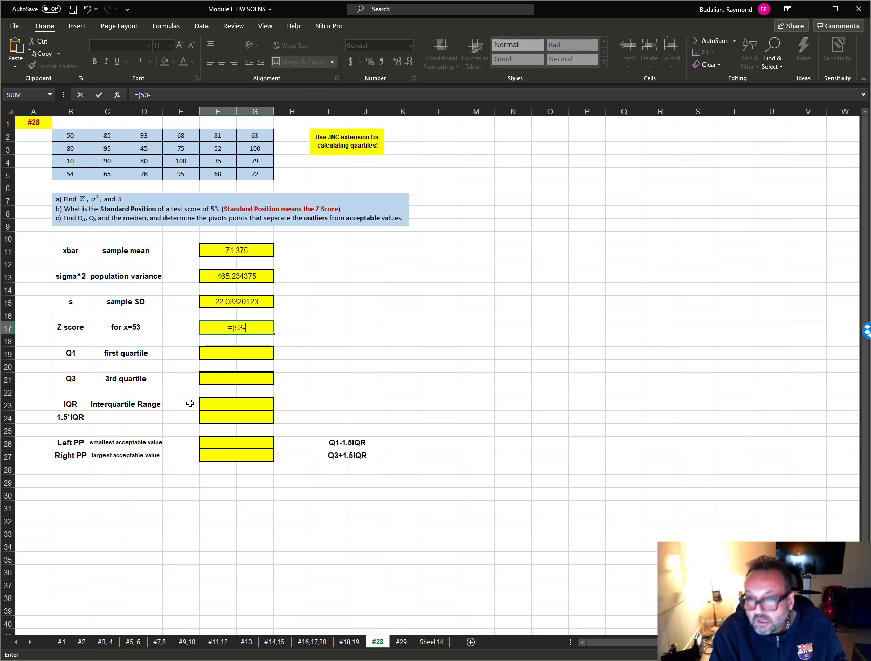
click(225, 251)
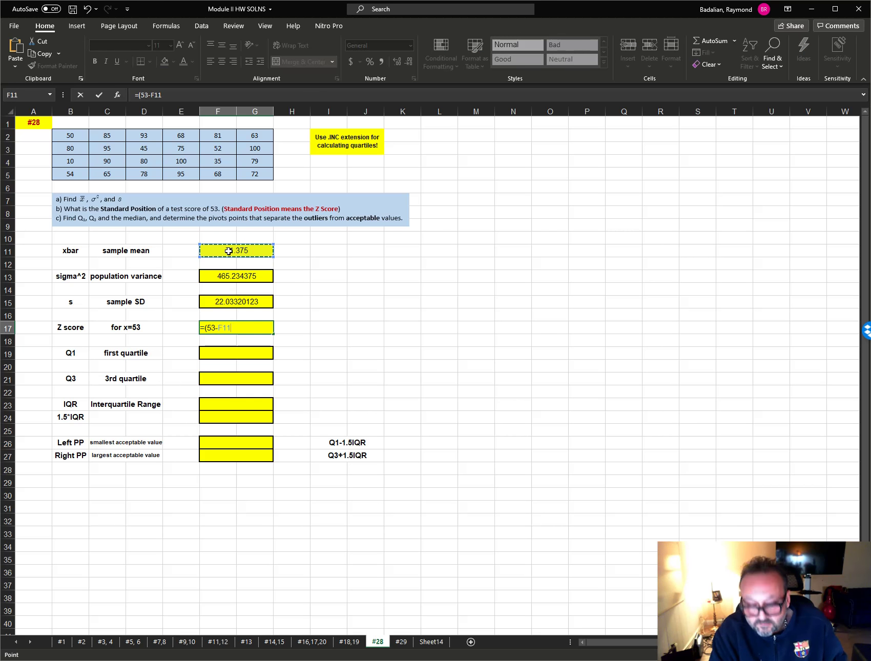
text()/)
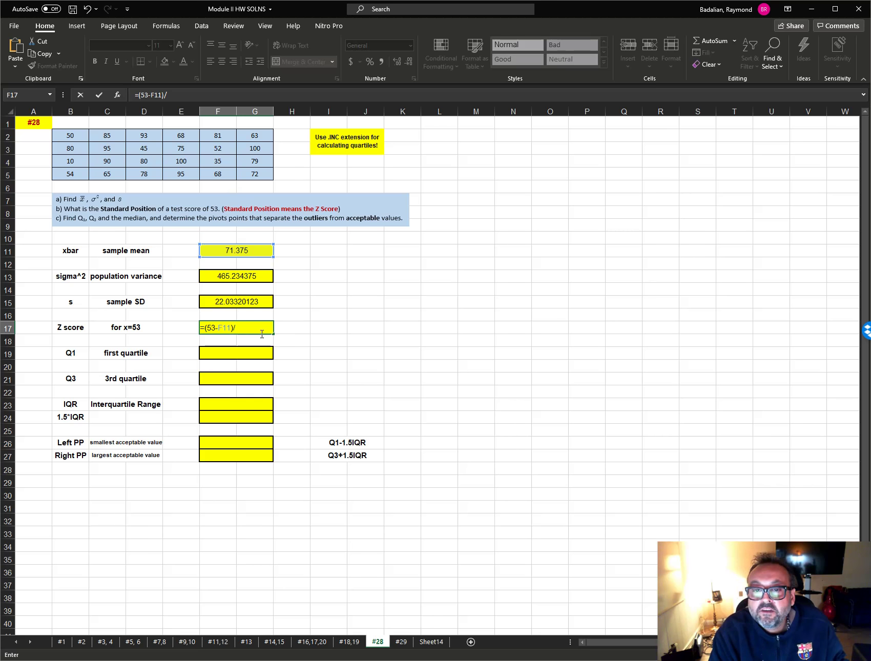
click(230, 301)
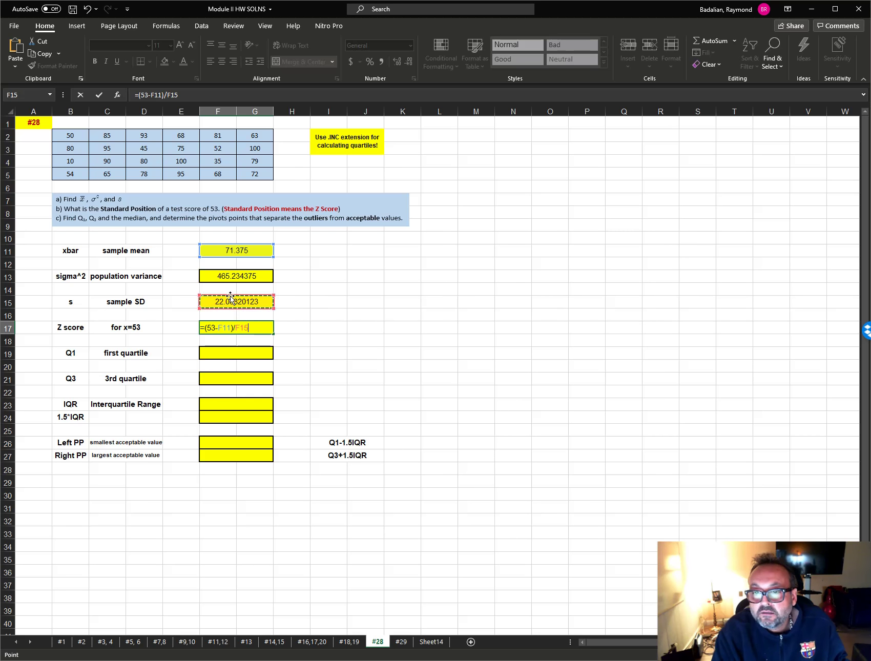
key(Return)
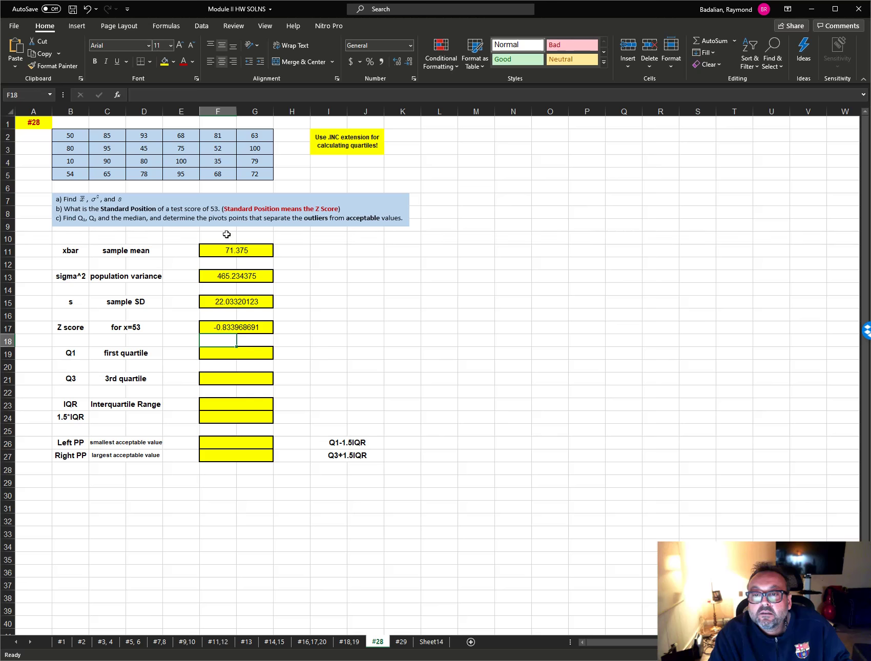
- Format the mean, variance and standard deviation results in F11:F15 to show one decimal place
drag(228, 250, 229, 303)
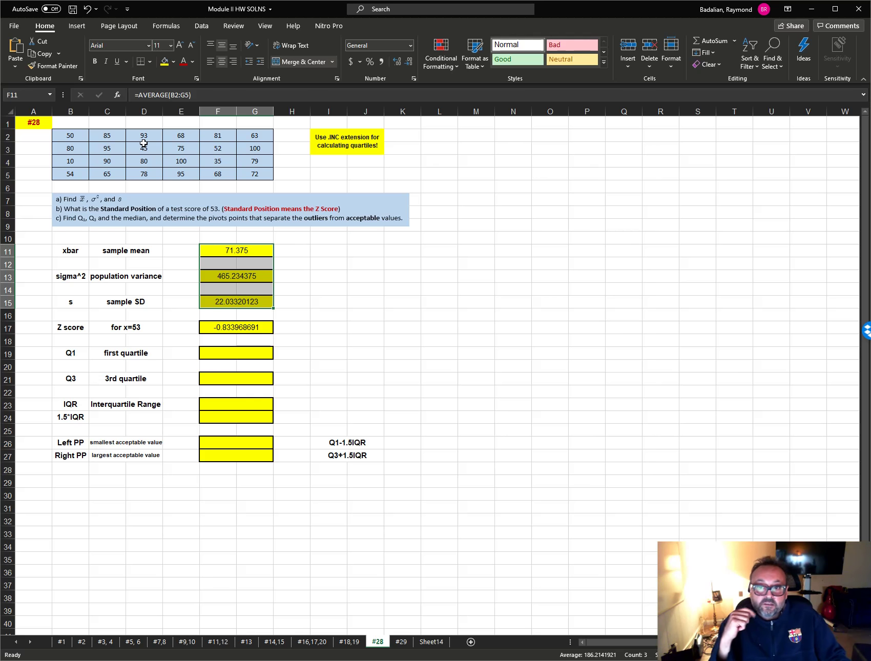
click(398, 62)
click(398, 62)
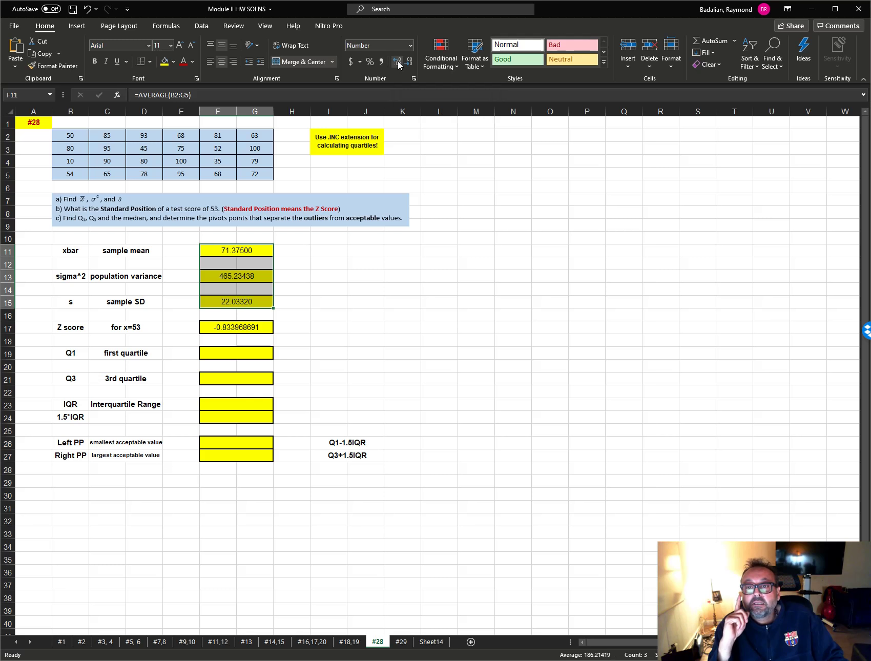
click(410, 62)
click(410, 63)
click(410, 63)
click(410, 62)
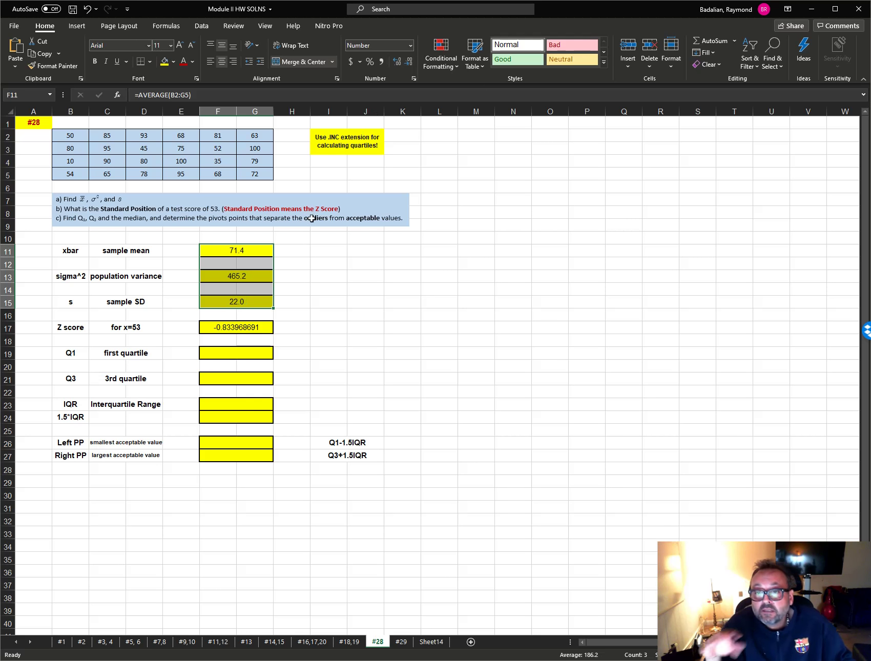
click(288, 273)
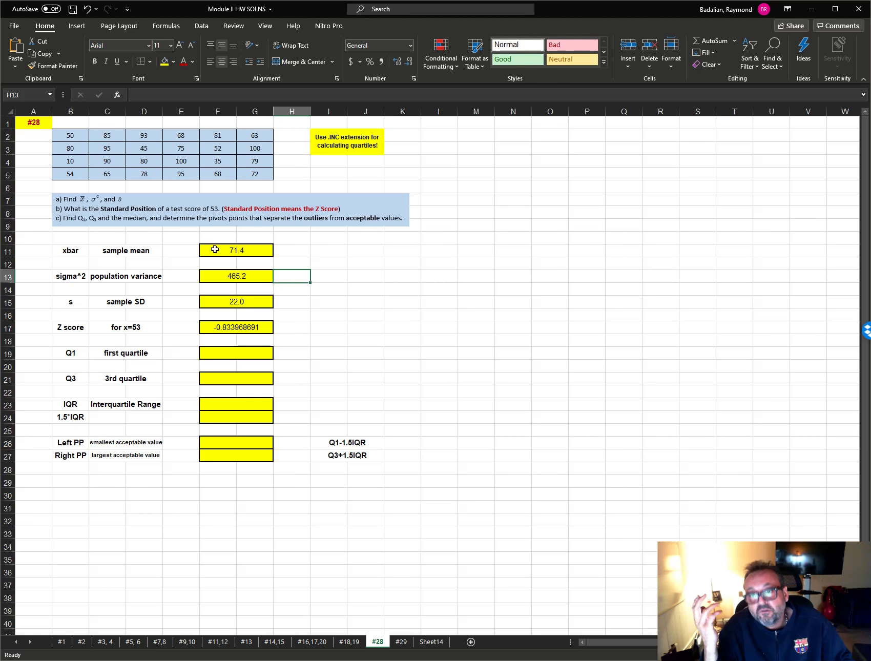
drag(218, 250, 217, 311)
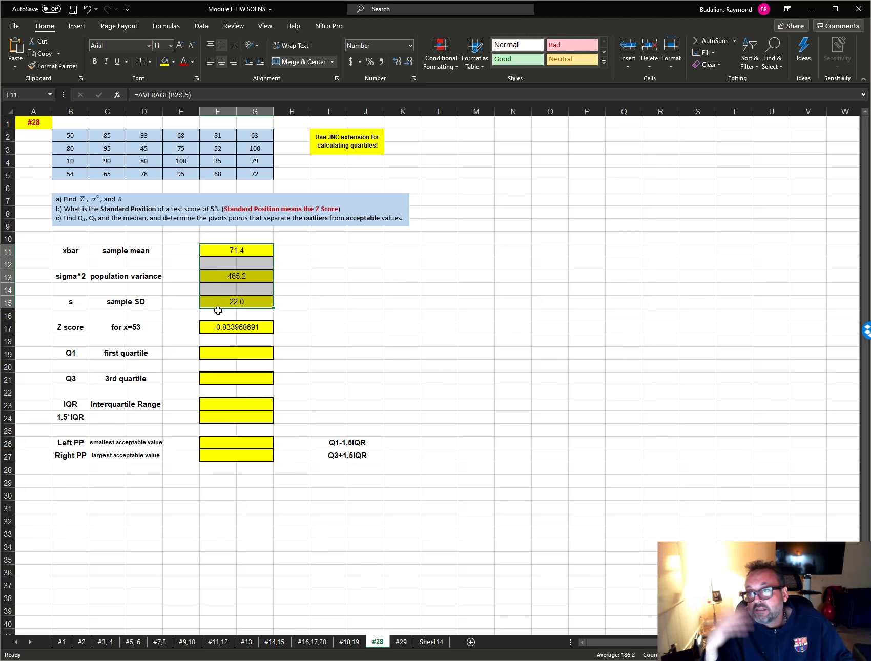
click(225, 250)
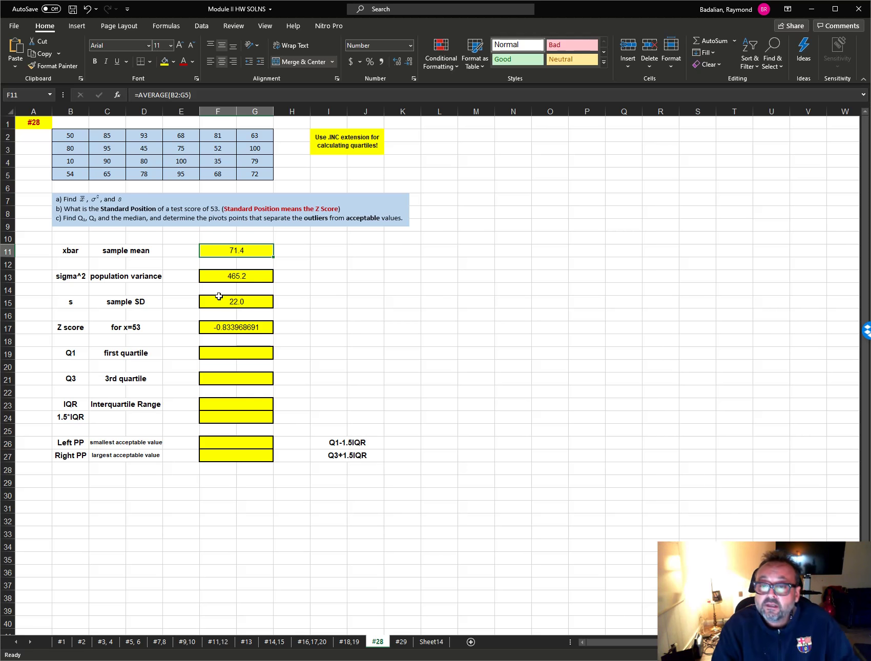
click(230, 352)
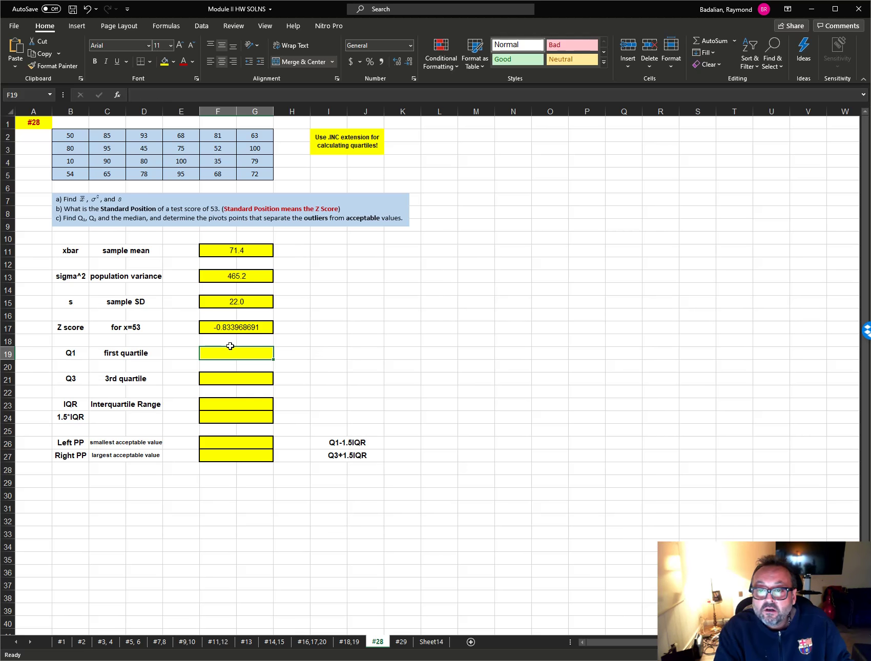
click(240, 327)
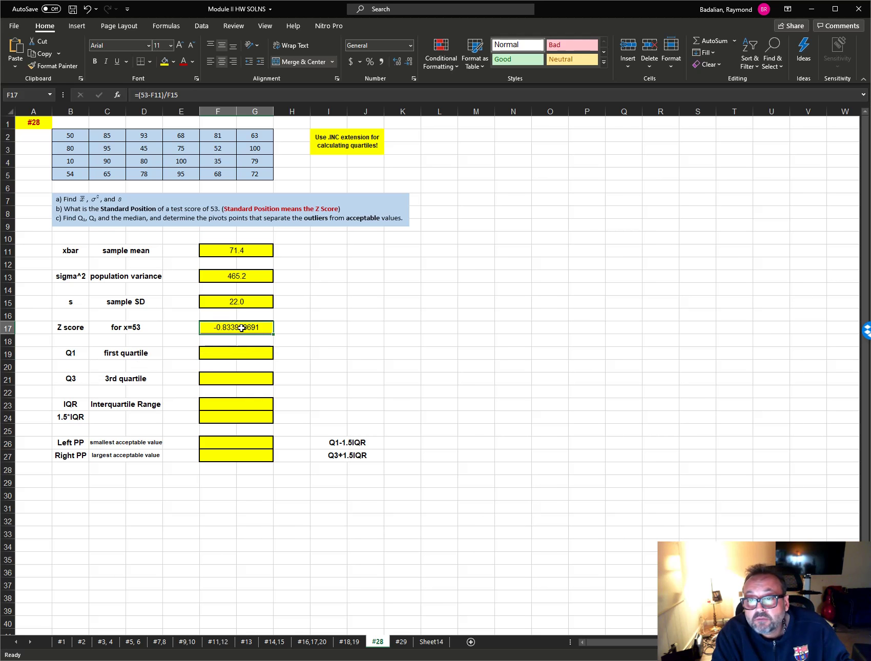
click(234, 349)
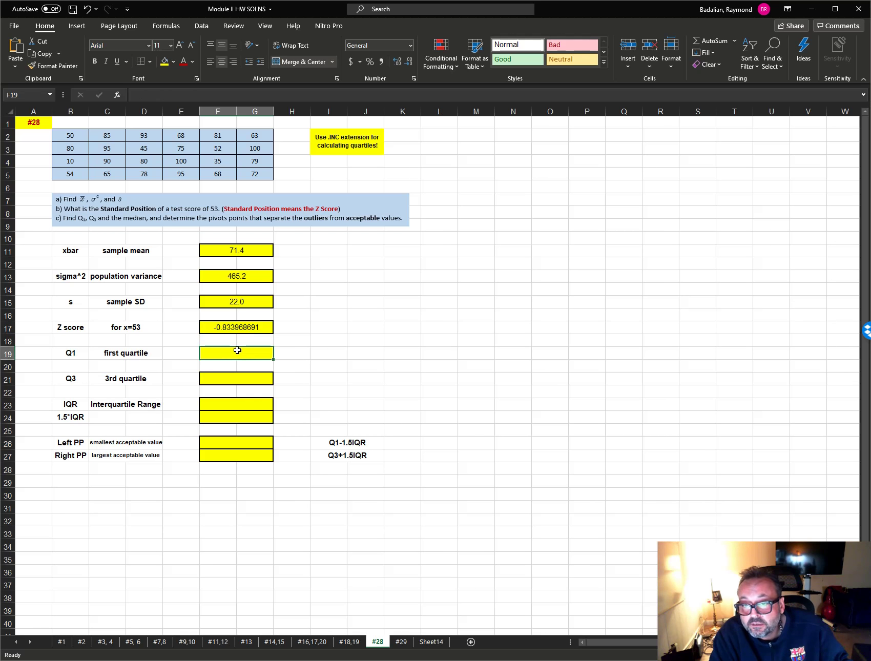
- Format the Z score in F17 to show two decimal places
click(233, 325)
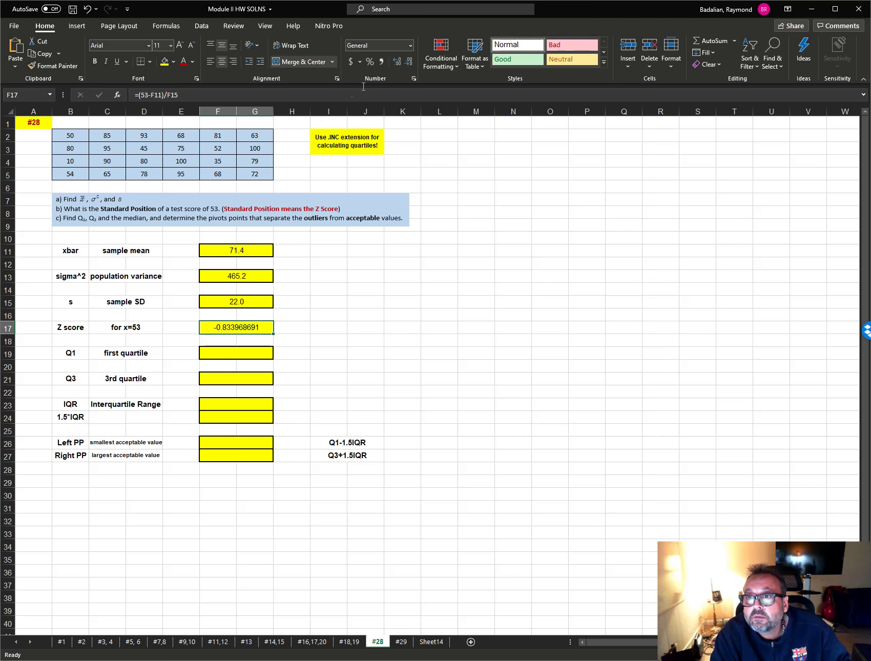
click(397, 61)
click(396, 62)
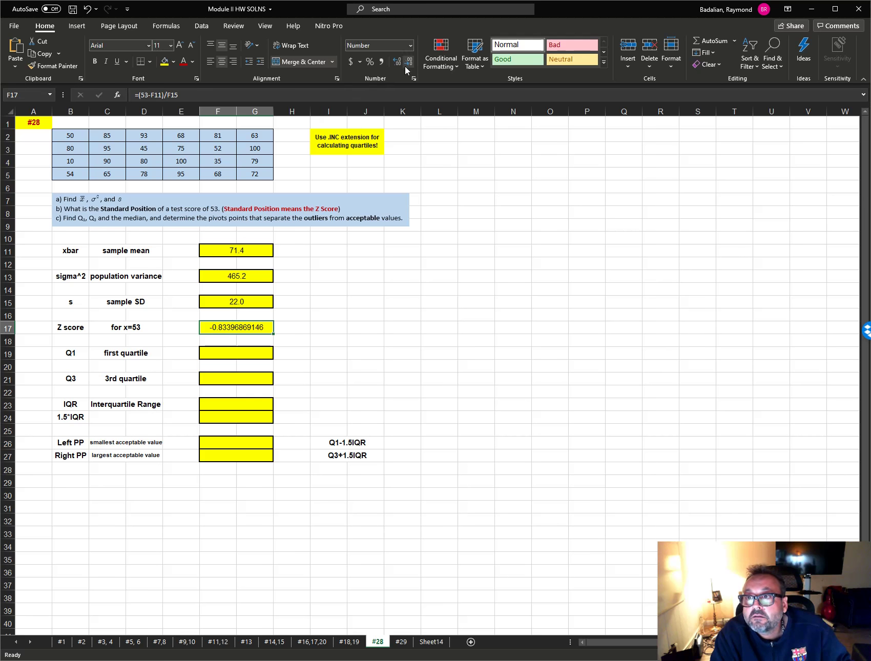
click(406, 64)
click(406, 63)
click(406, 63)
click(406, 63)
click(406, 63)
click(406, 64)
click(406, 63)
click(406, 64)
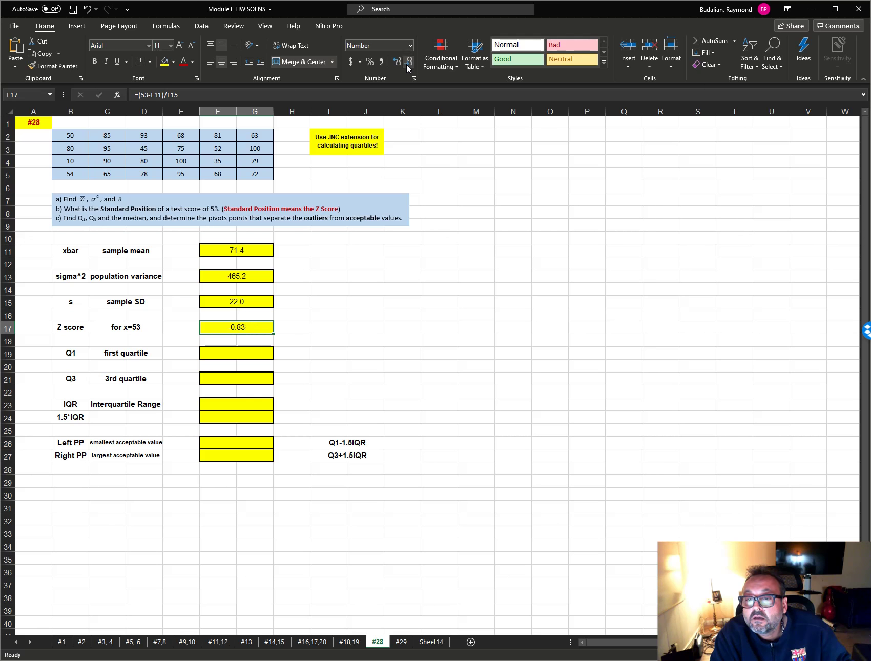
- Calculate the first quartile in F19 with the QUARTILE.INC function over the data range B2:G5, using quartile 1
click(230, 351)
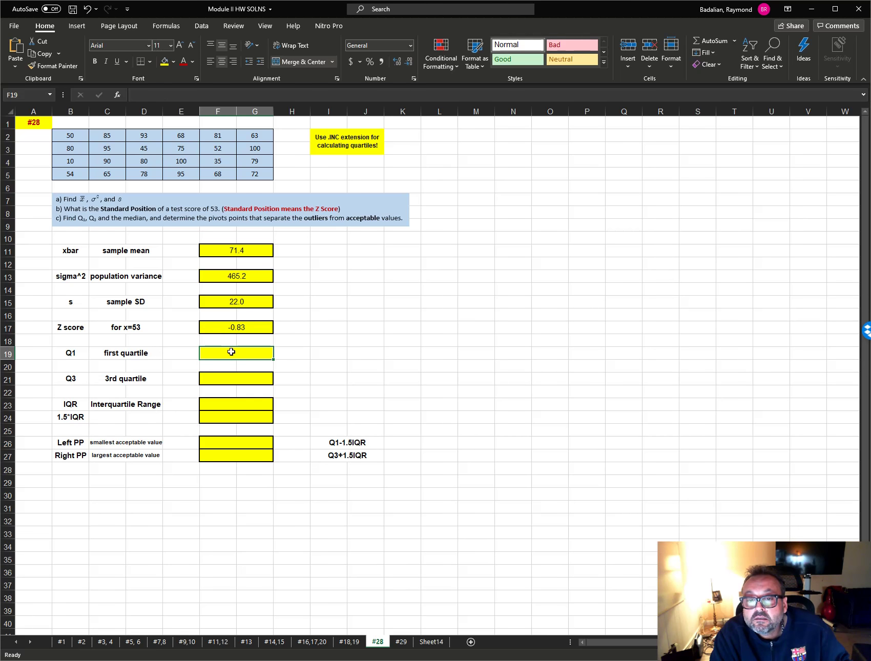
text(=quart)
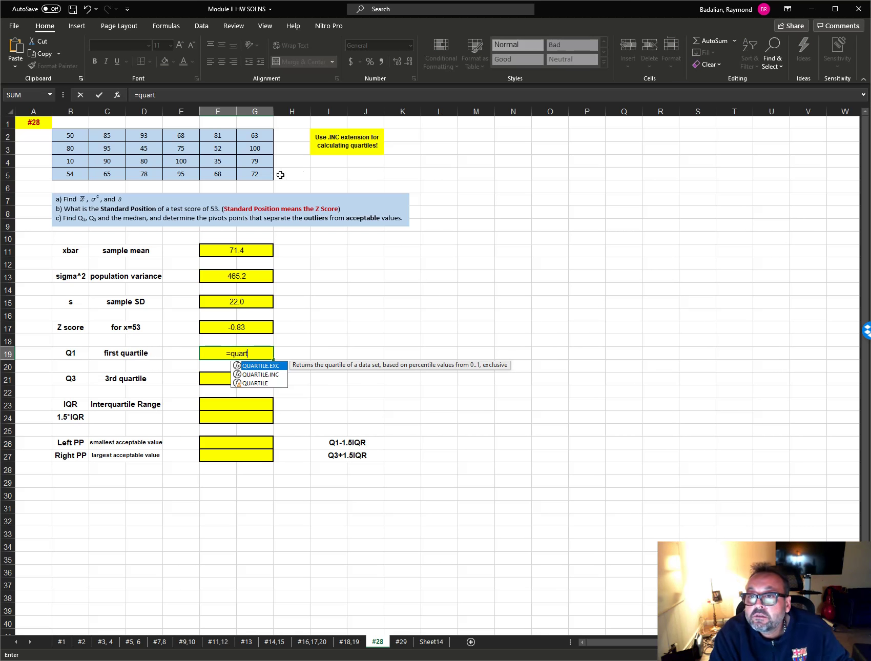
double_click(261, 374)
drag(65, 139, 254, 168)
text(,)
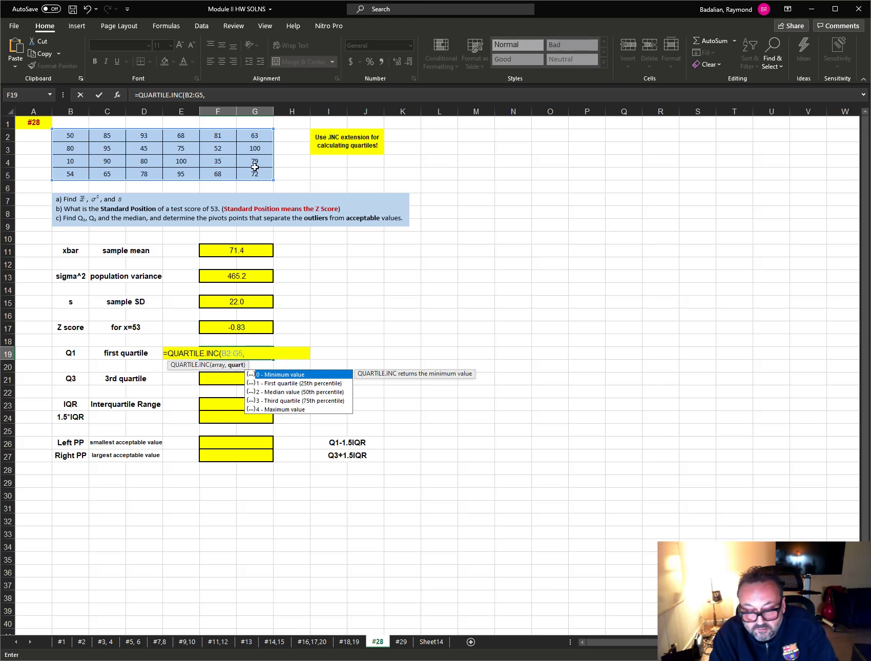
text(1)
key(Return)
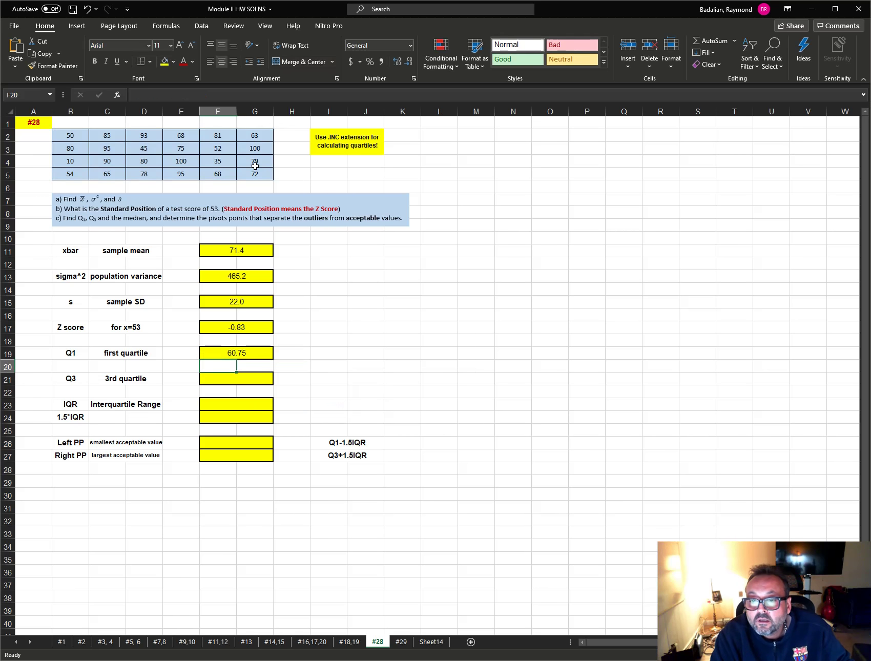
- Calculate the third quartile in F21 with the QUARTILE.INC function over B2:G5, using quartile 3
click(233, 377)
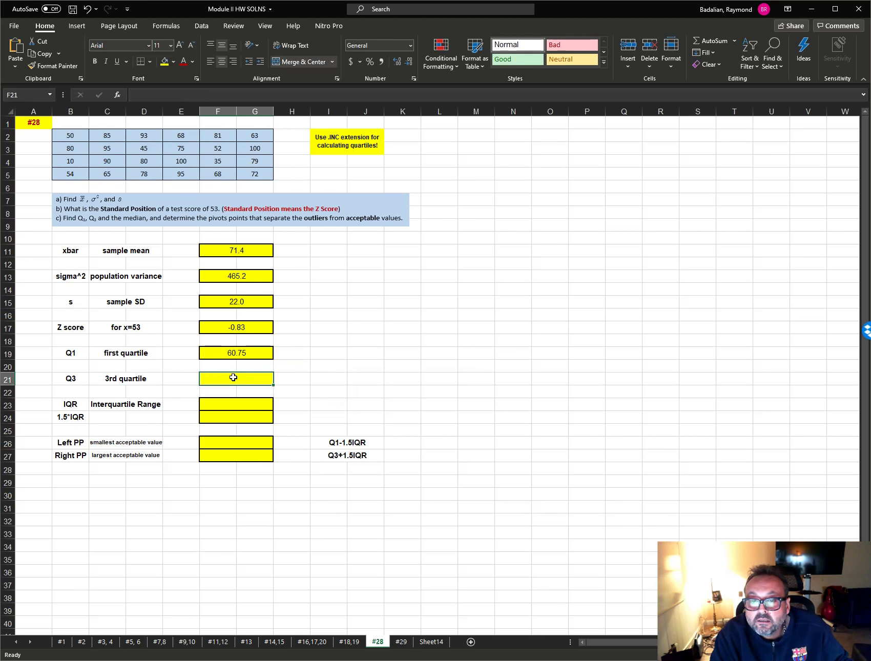
text(=quar)
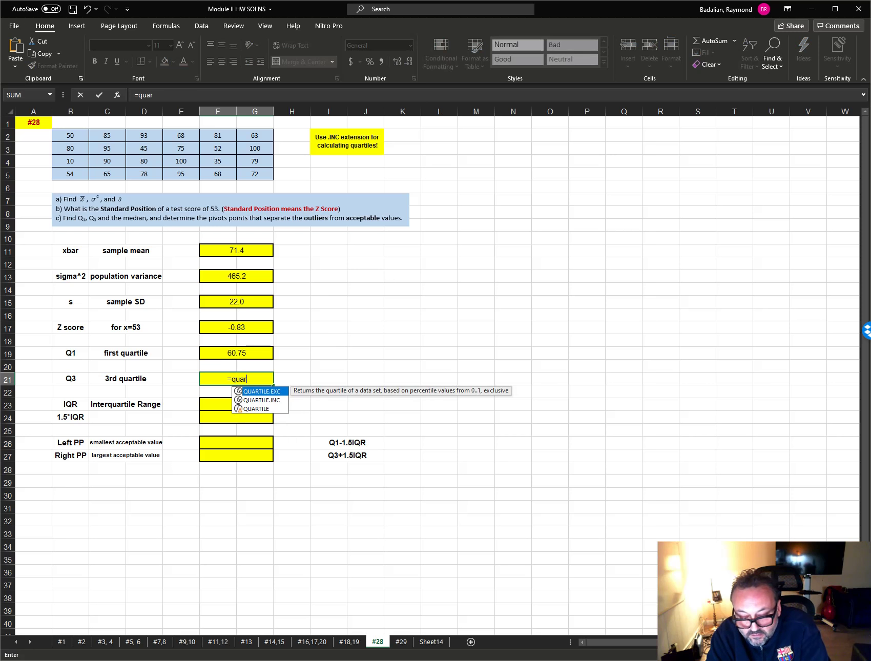
text(til)
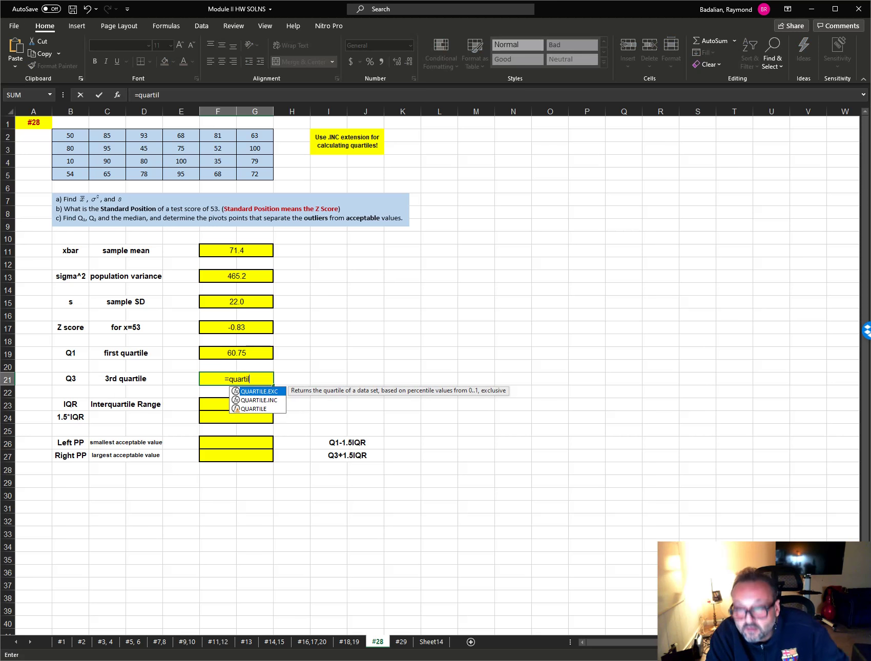
double_click(263, 405)
drag(73, 136, 238, 178)
text(,3)
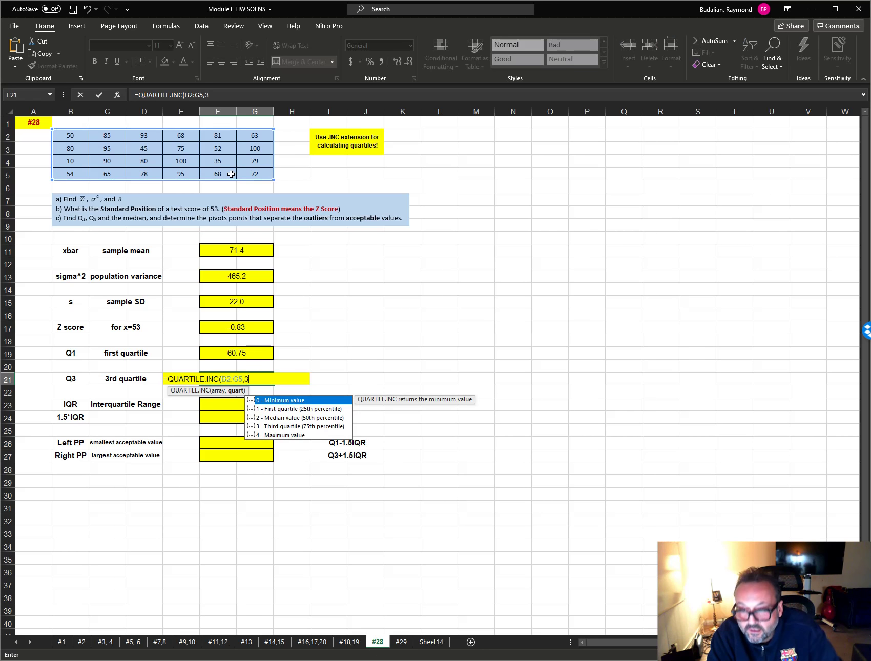
key(Return)
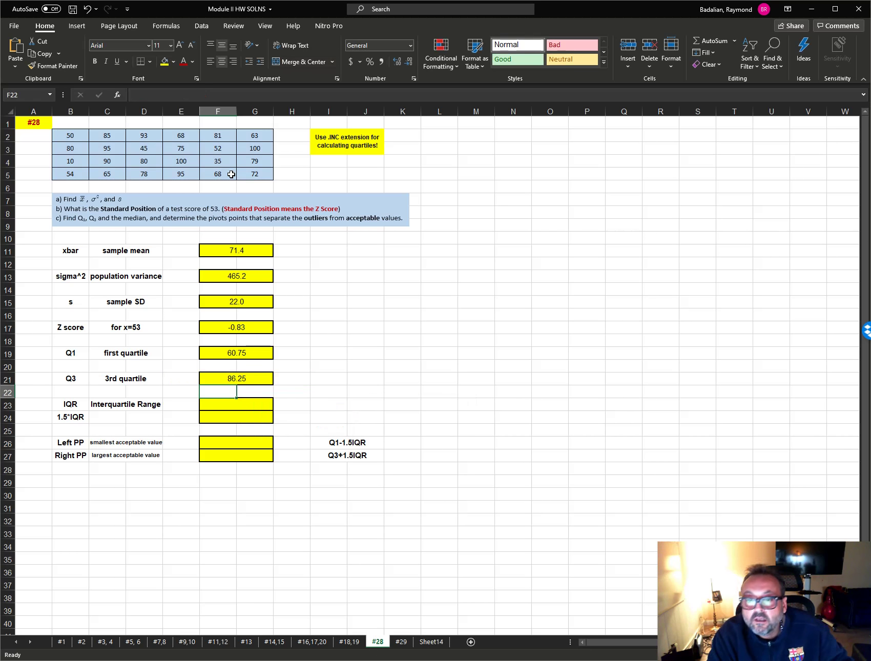
- Calculate the interquartile range in F23 by subtracting Q1 from Q3 with the formula =F21-F19
click(232, 405)
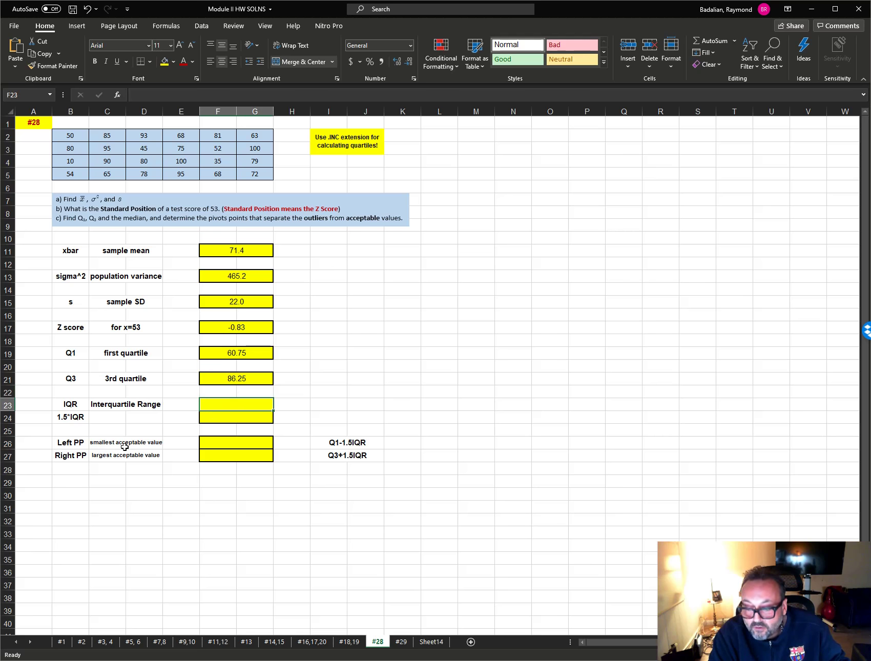
text(=)
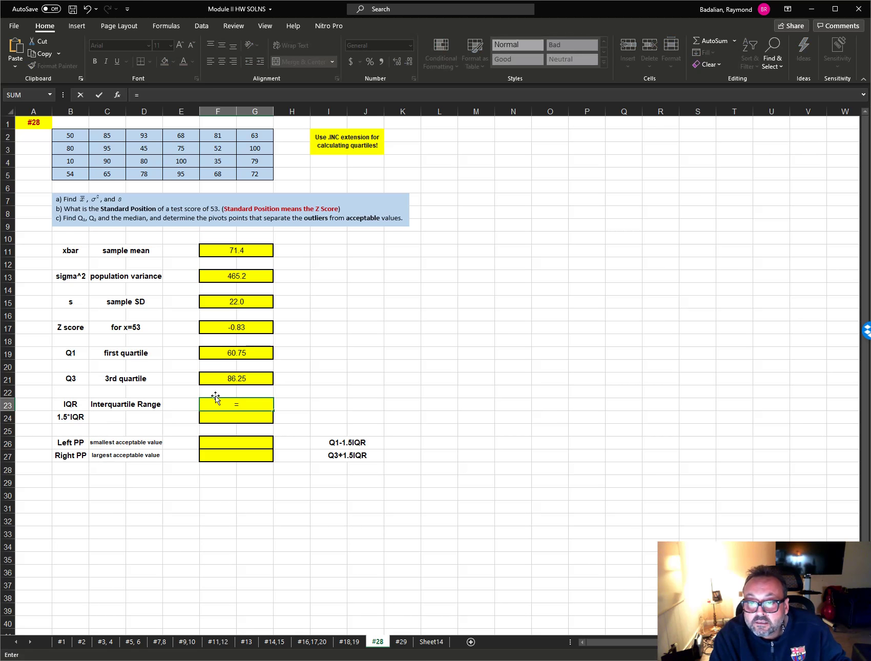
click(222, 381)
text(-)
click(234, 352)
key(Return)
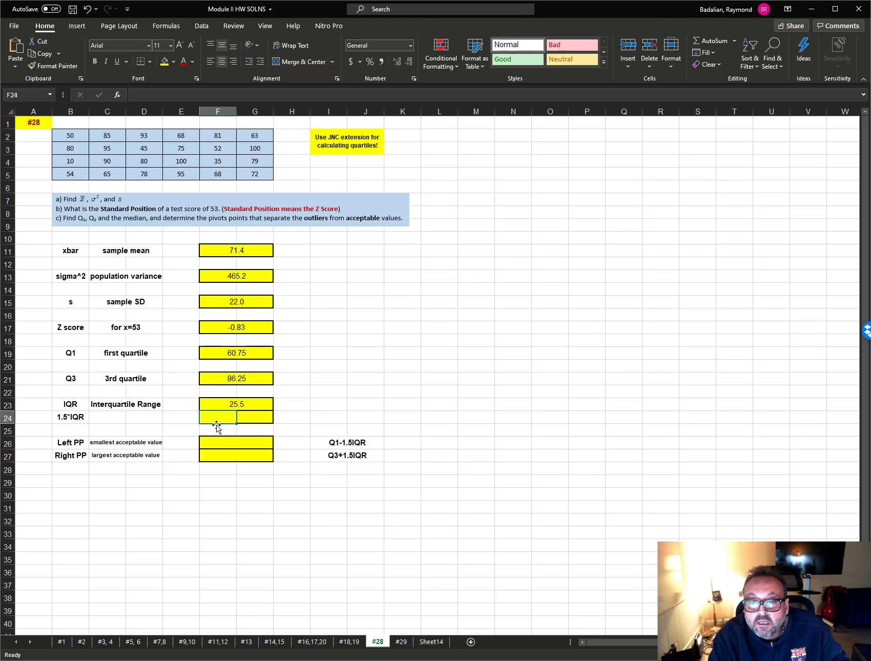
- Merge and center cells F24:G24 and calculate 1.5 times the IQR there with the formula =1.5*F23
drag(226, 420, 253, 415)
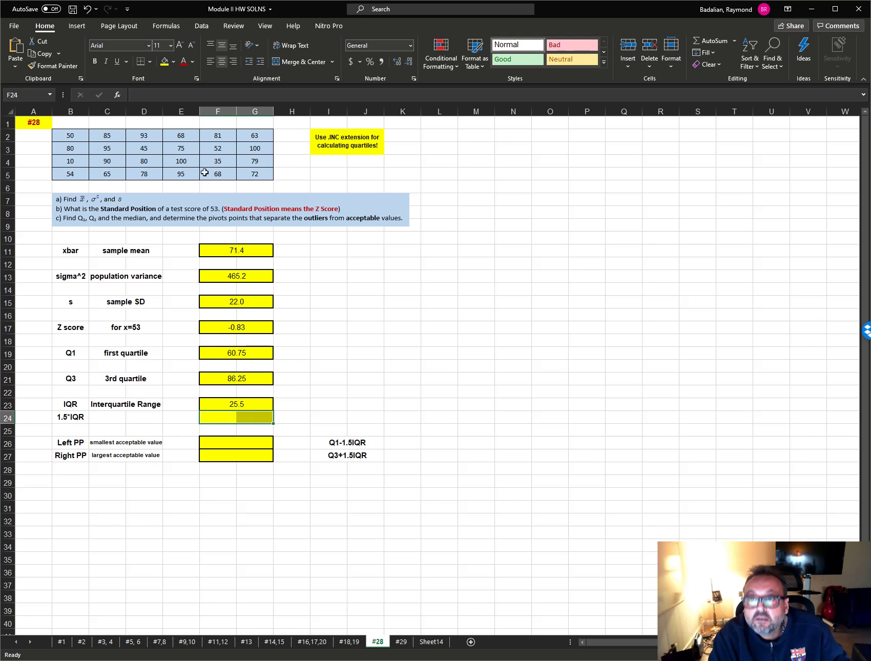
click(281, 62)
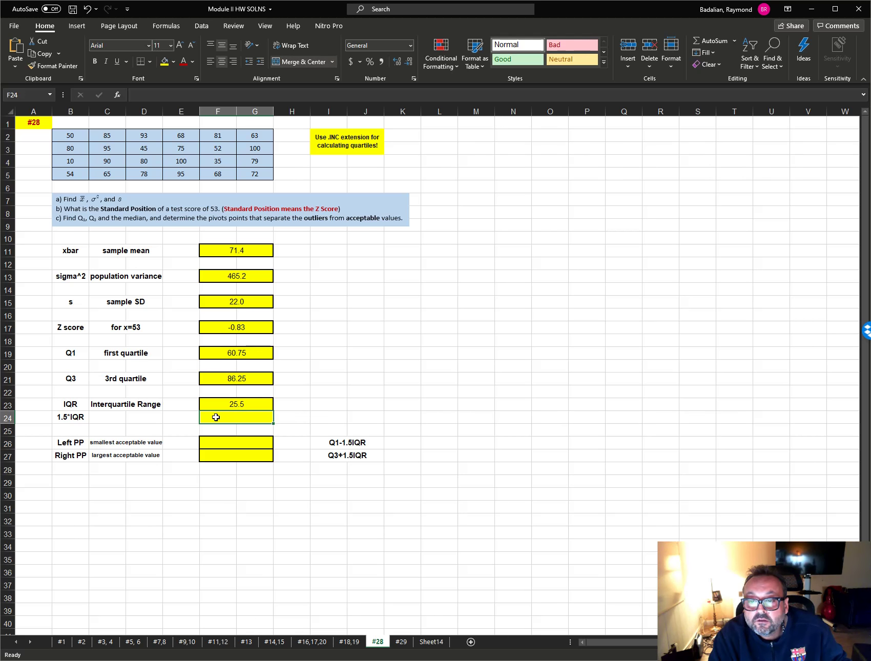
text(=)
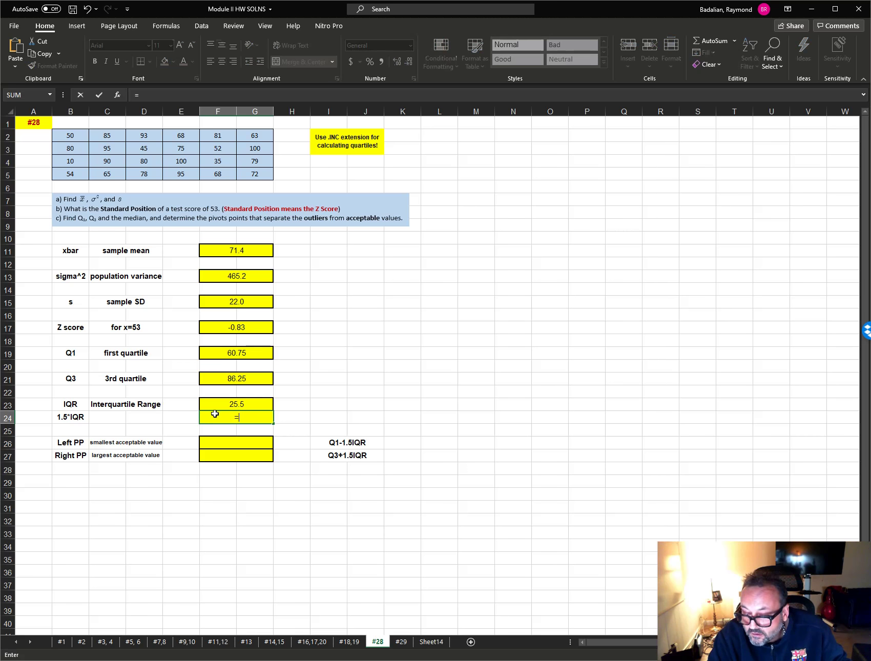
text(1.5*)
click(218, 404)
key(Return)
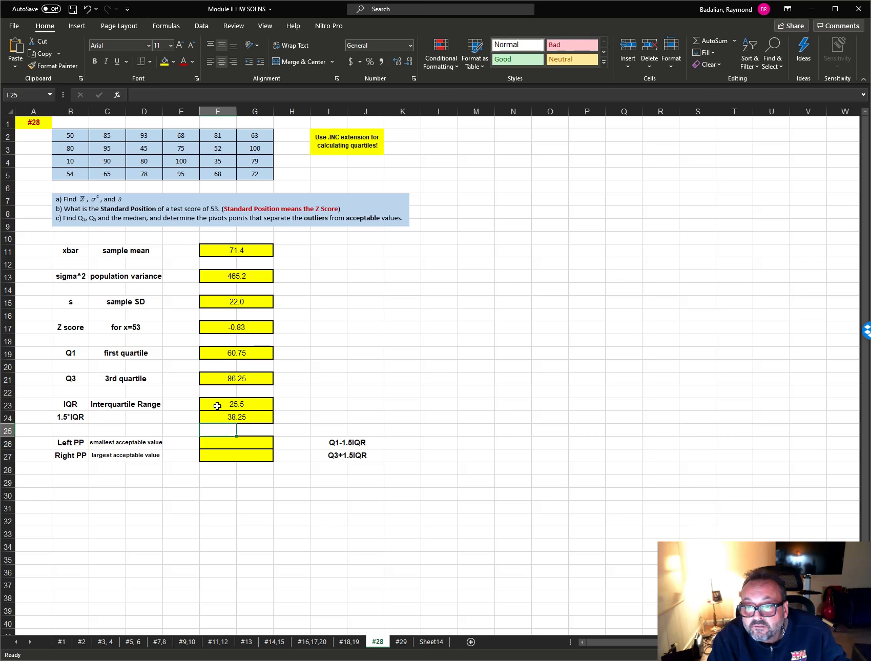
- Calculate the left pivot point in F26 with the formula =F19-F24
click(216, 441)
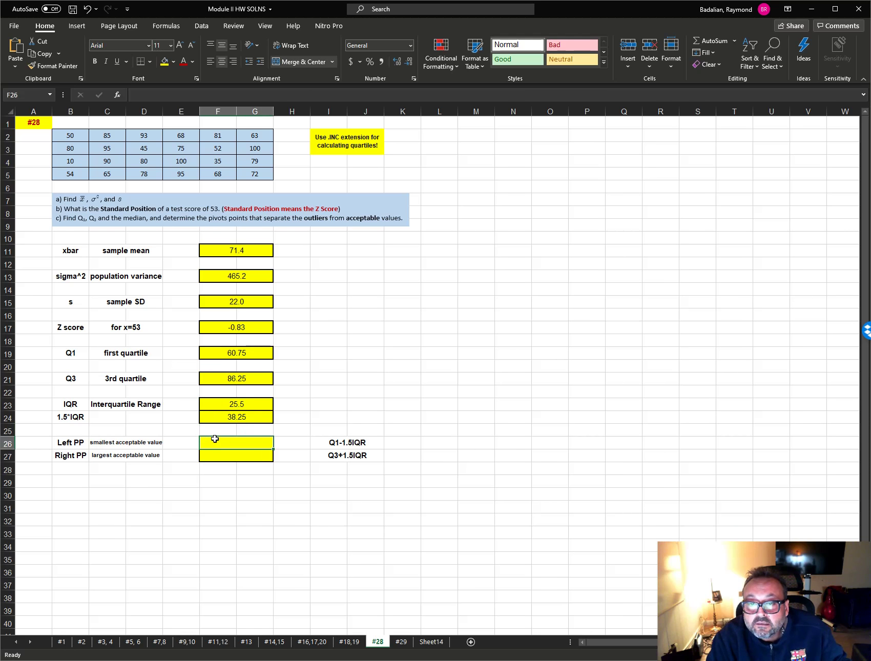
text(=)
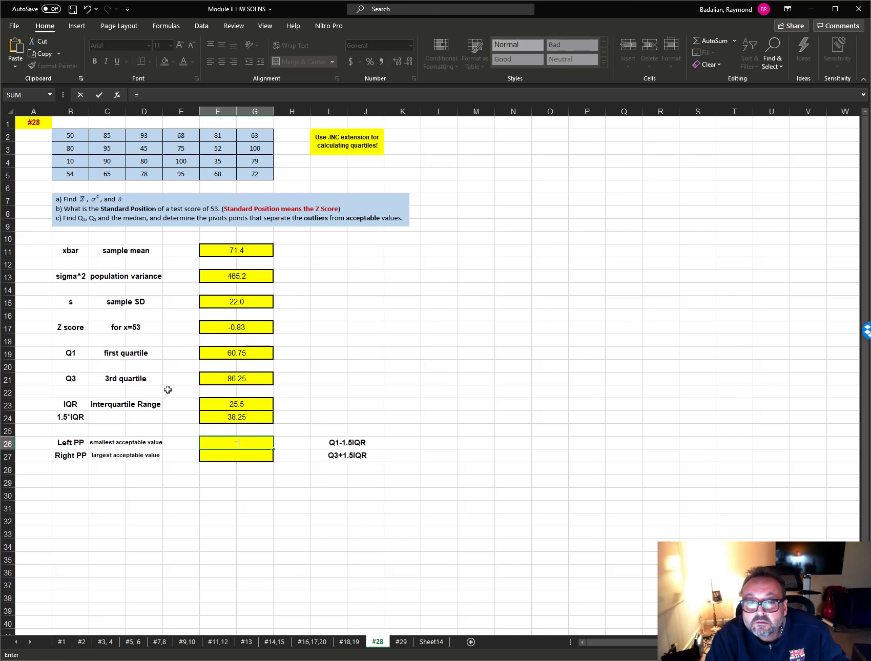
click(231, 352)
text(-)
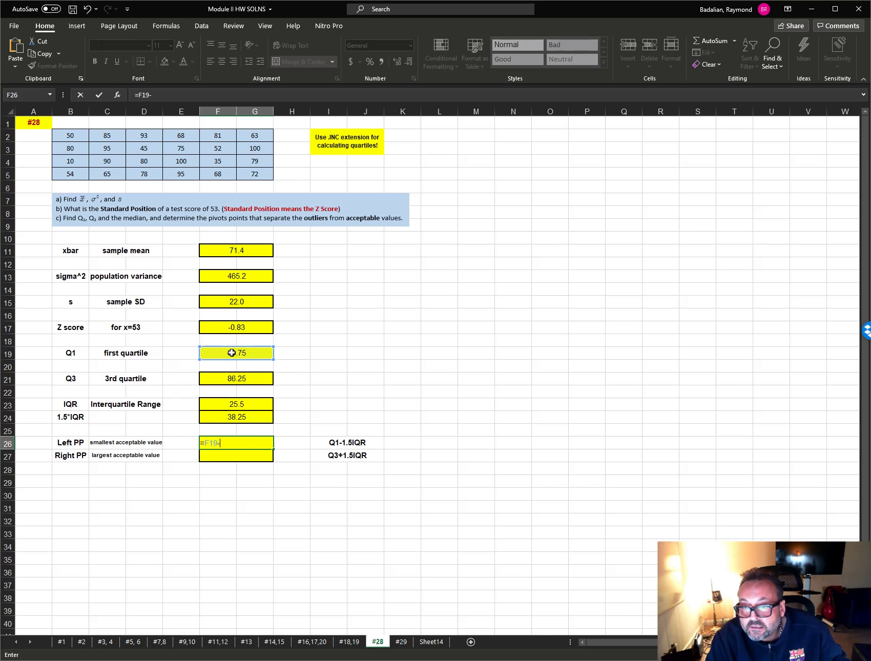
click(228, 416)
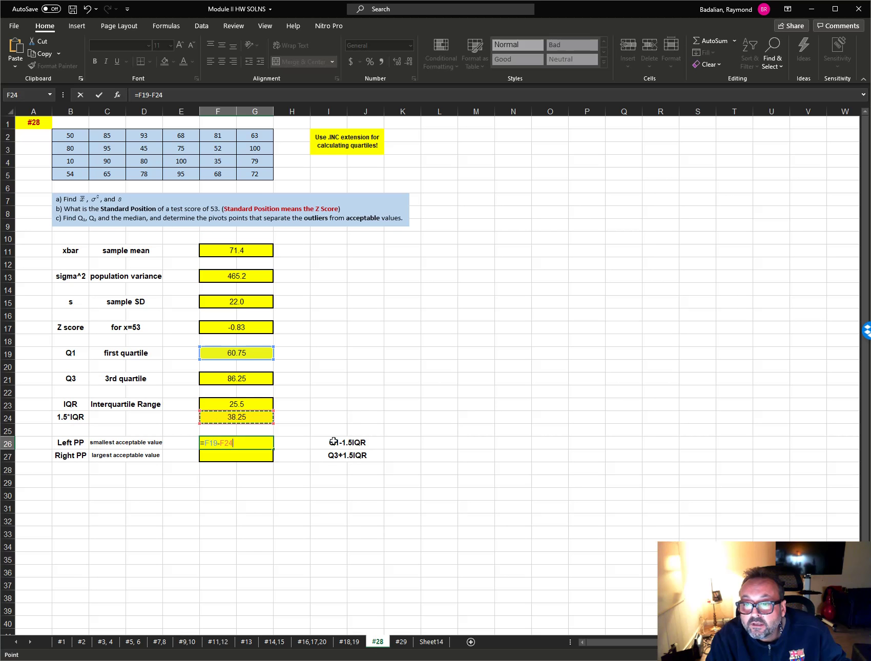
key(Return)
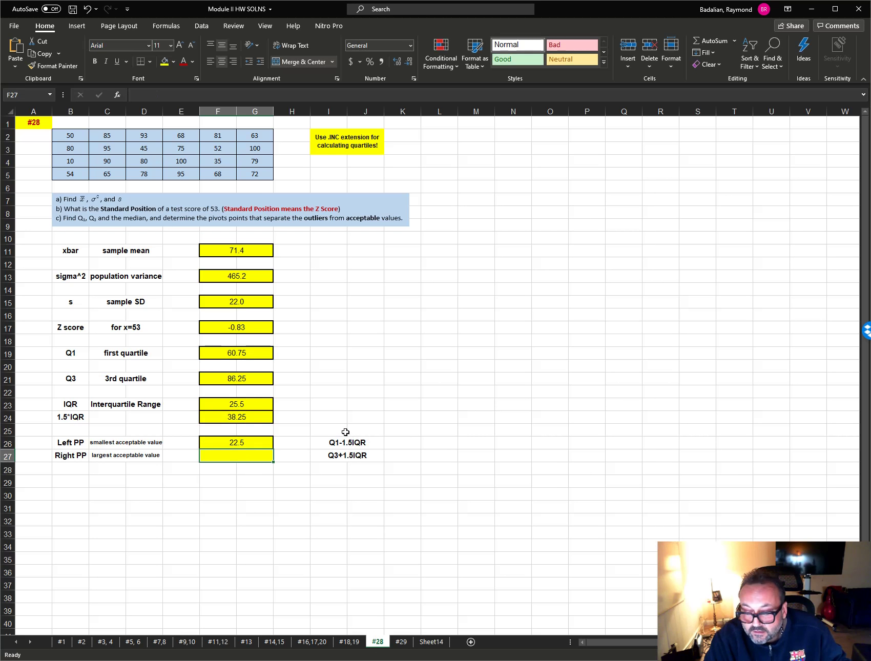
- Calculate the right pivot point in F27 with the formula =F21+F24, and select both pivot point results
text(=)
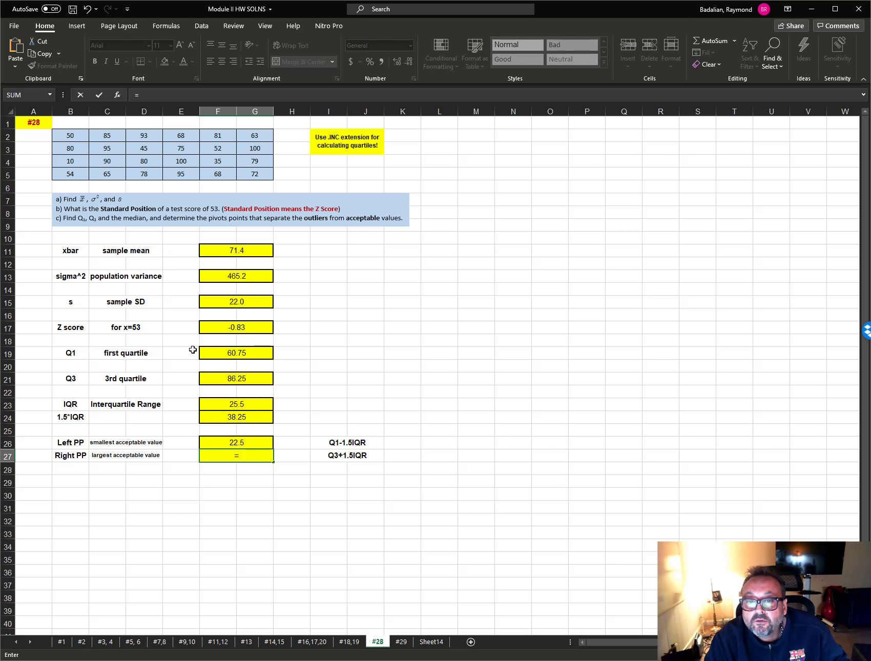
click(225, 379)
text(+)
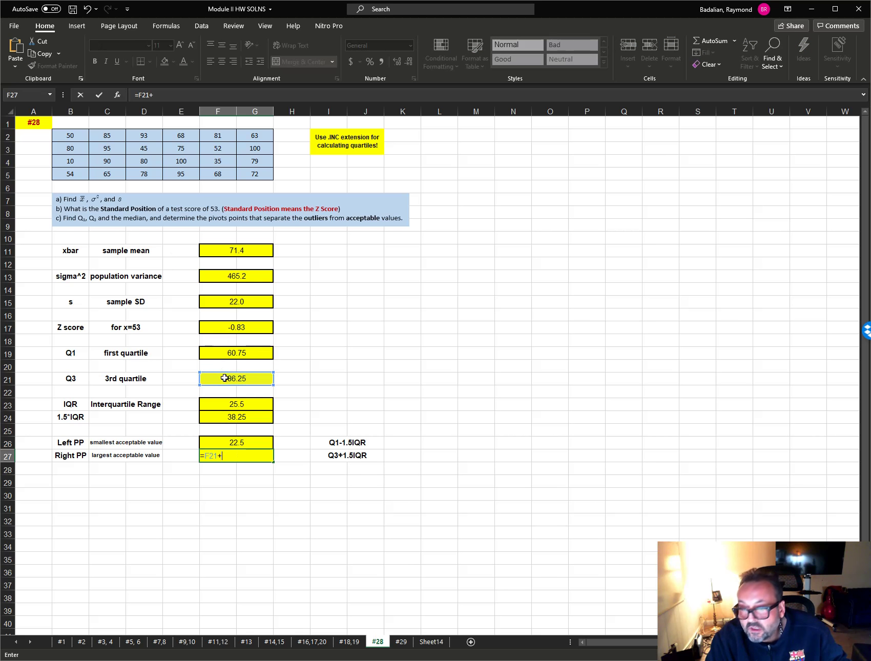
click(224, 418)
key(Return)
drag(222, 442, 222, 455)
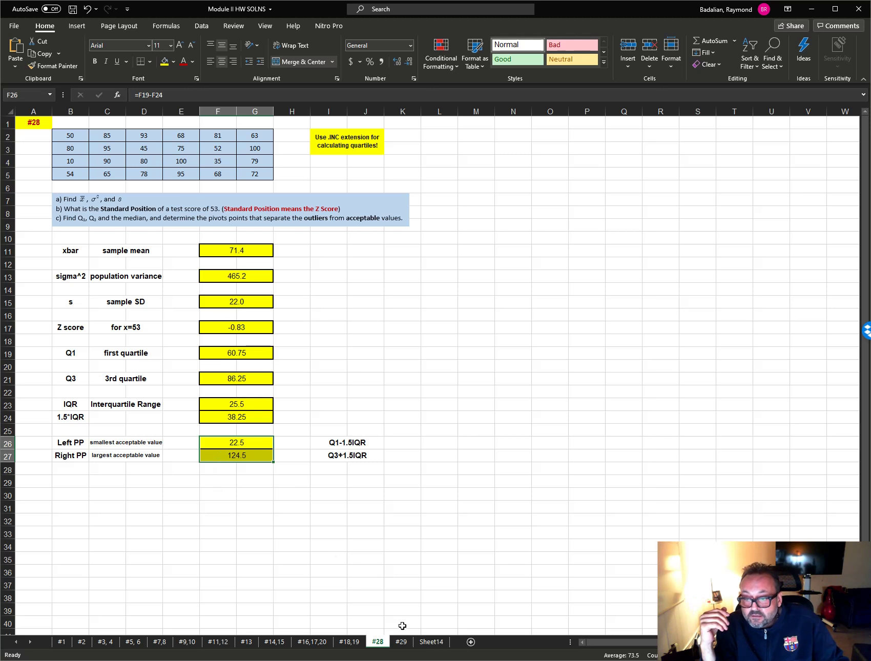
- Switch to the #29 sheet and enter the percentile labels P32, P79 and P5 in cells C13 to C15
click(401, 641)
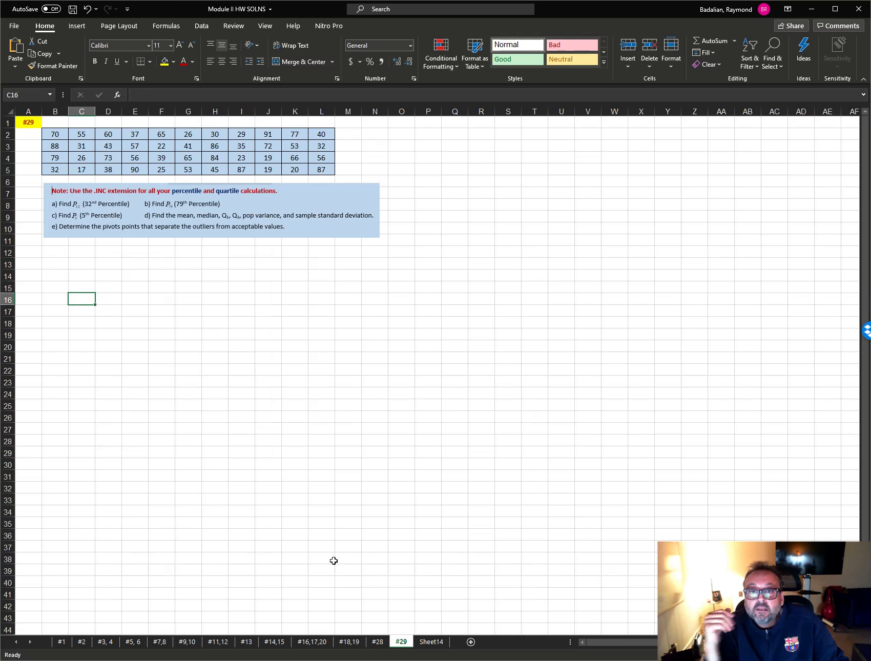
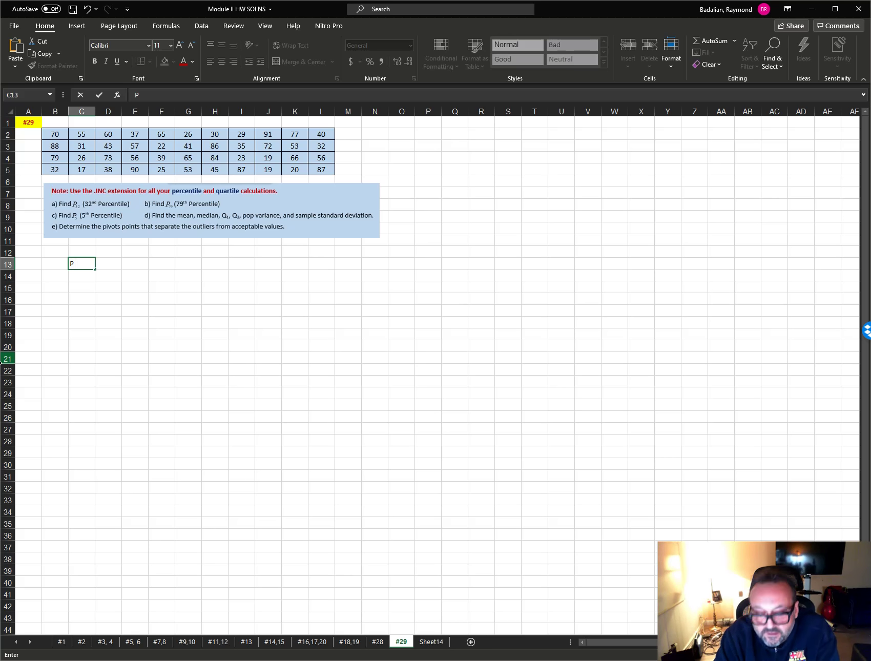
key(Return)
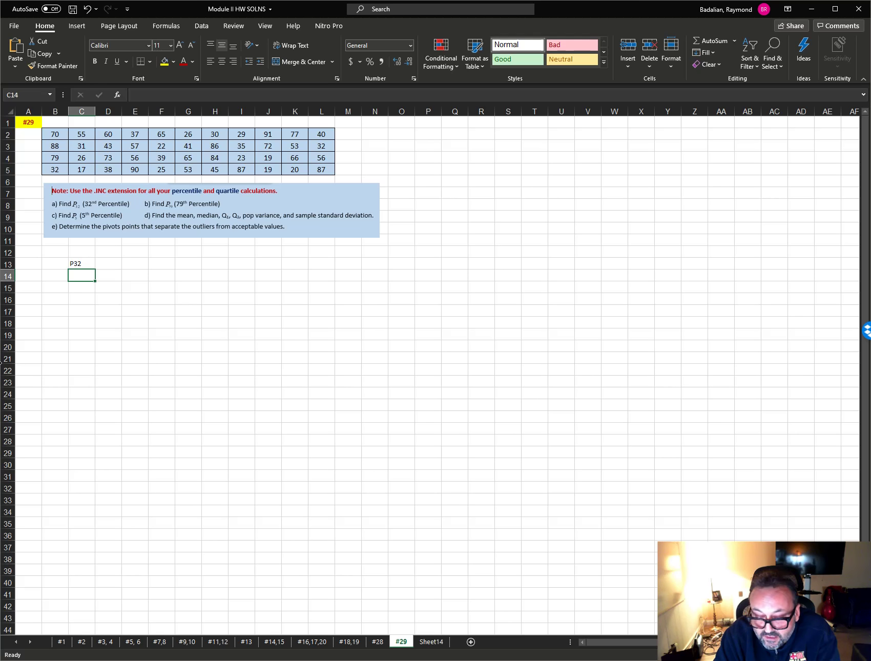
text(P)
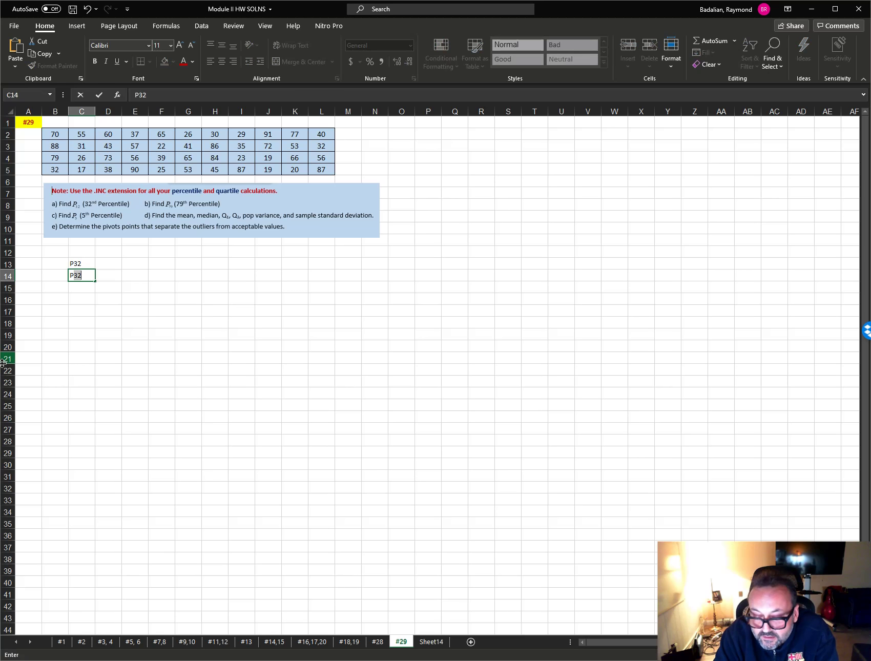
text(79)
key(Return)
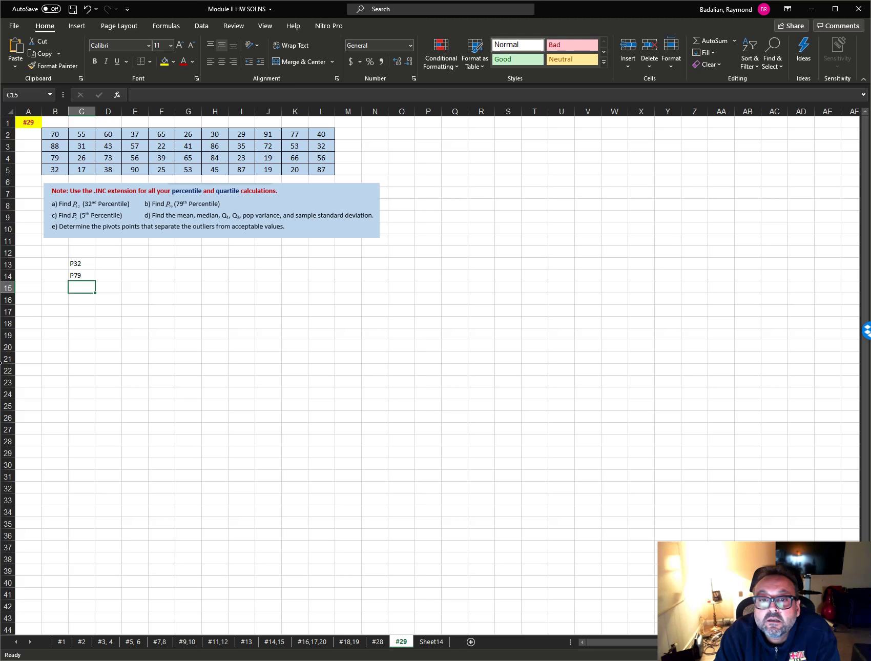
text(P)
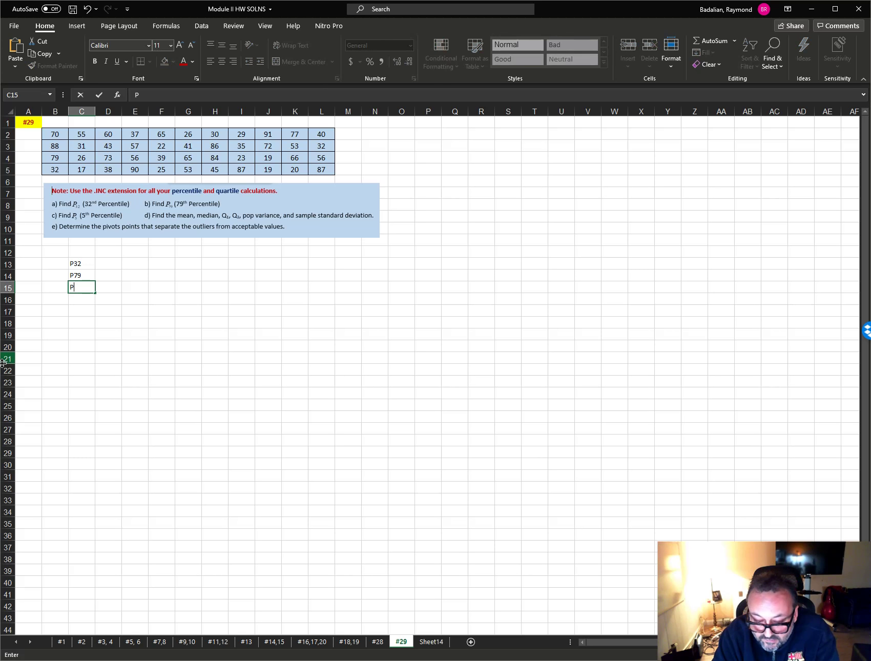
text(5)
key(Return)
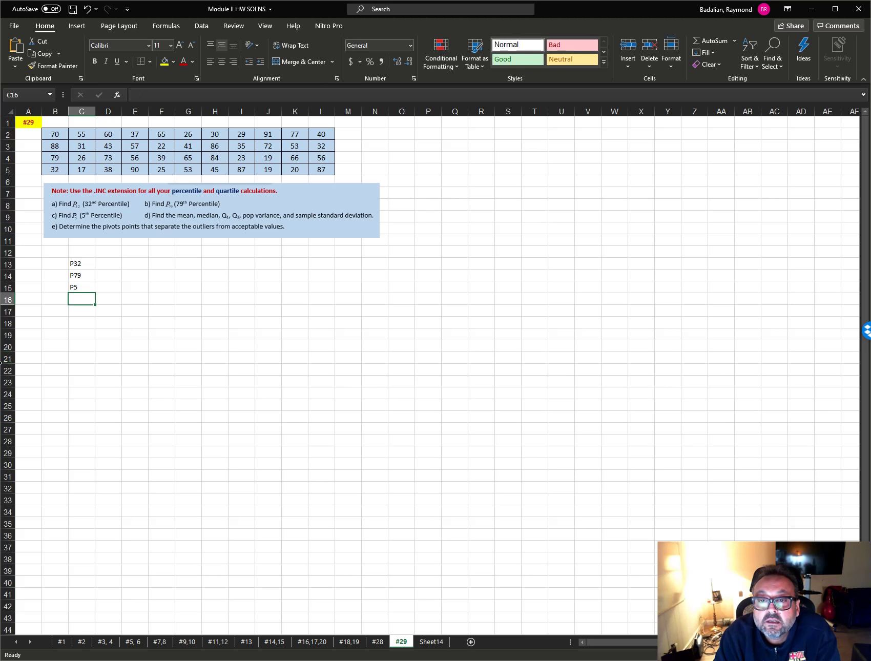
- Add the labels "mean" and "median" in cells C16 and C17 below the percentile labels
text(mean)
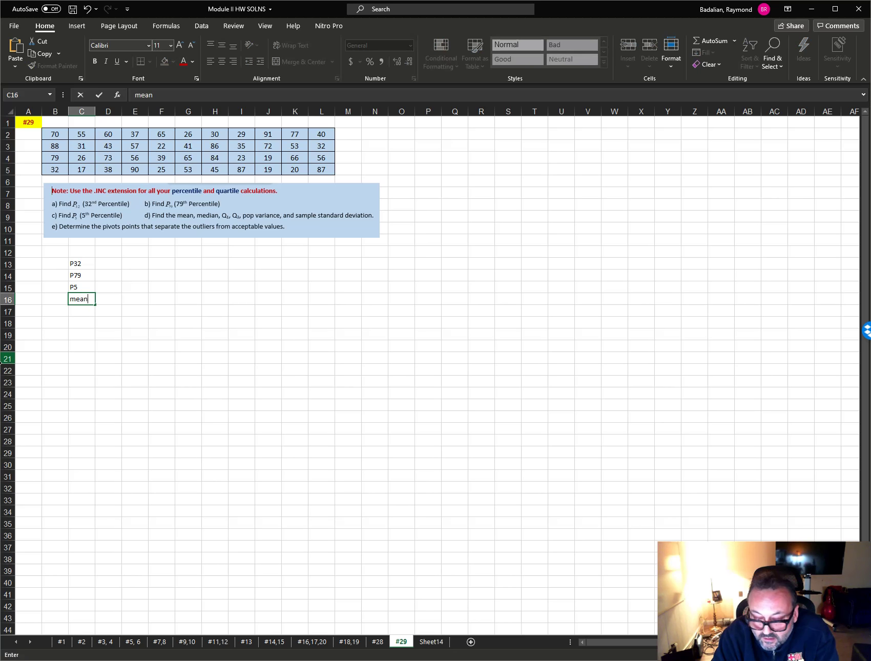
key(Return)
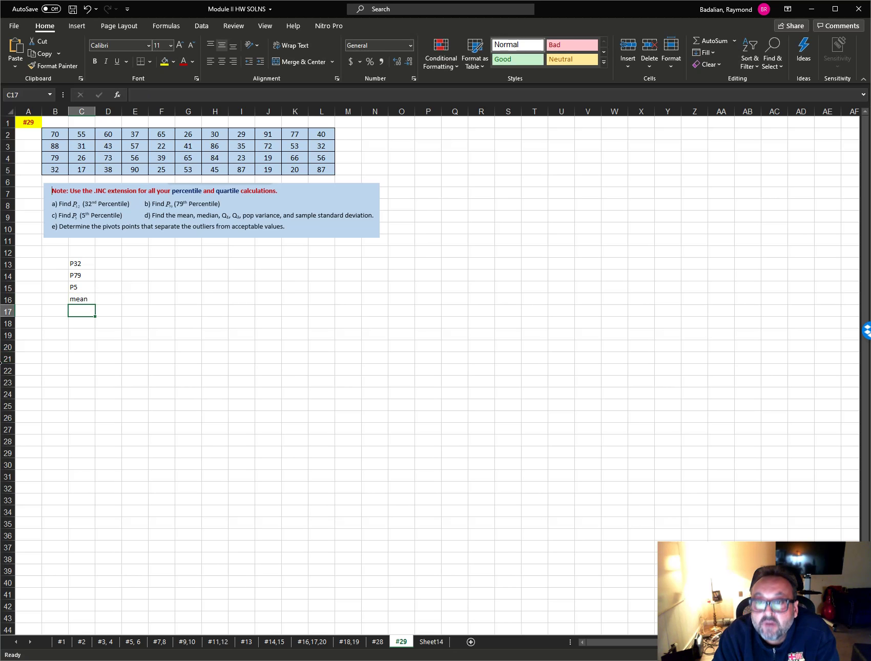
text(median)
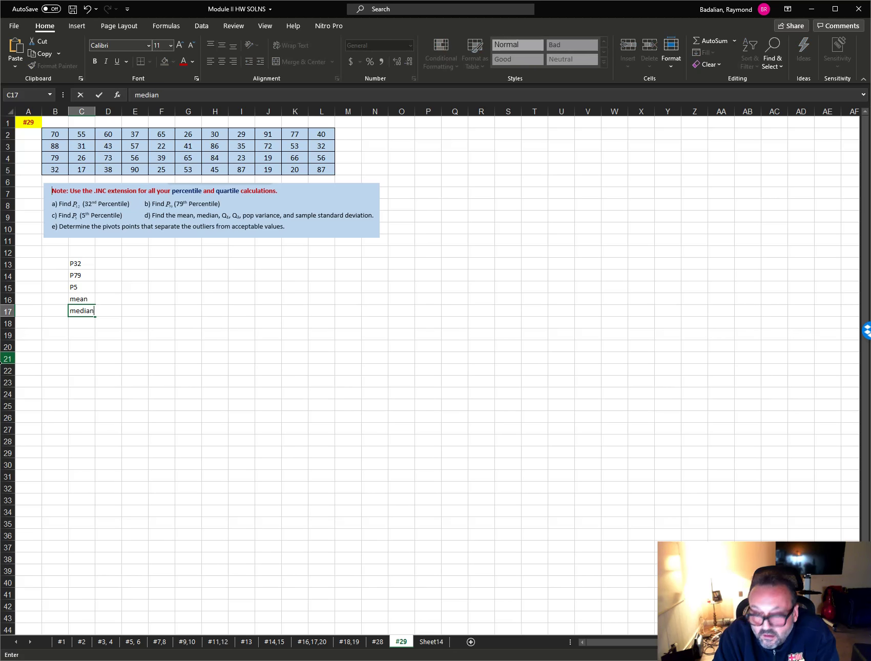
key(Return)
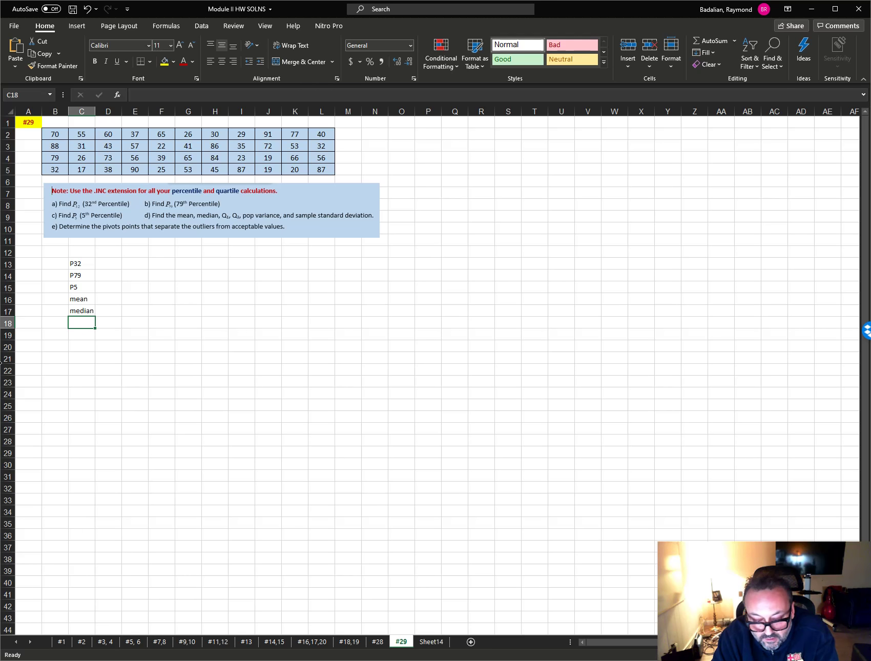
- Enter the labels Q1, Q3, POP VAR and S SD in cells C18 to C21 below the median label
text(Q1)
key(Return)
text(Q3)
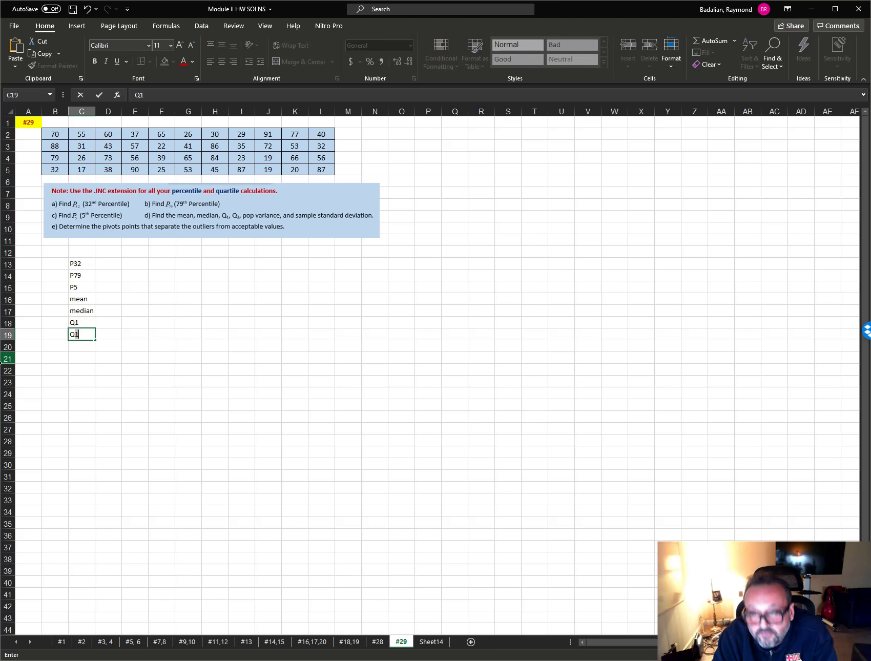
key(Return)
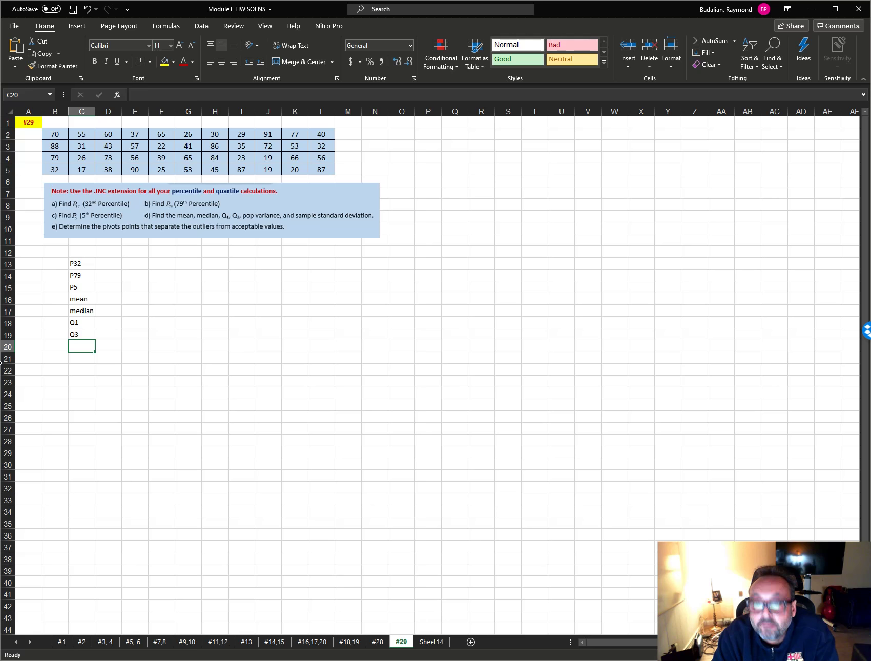
text(POP VAR)
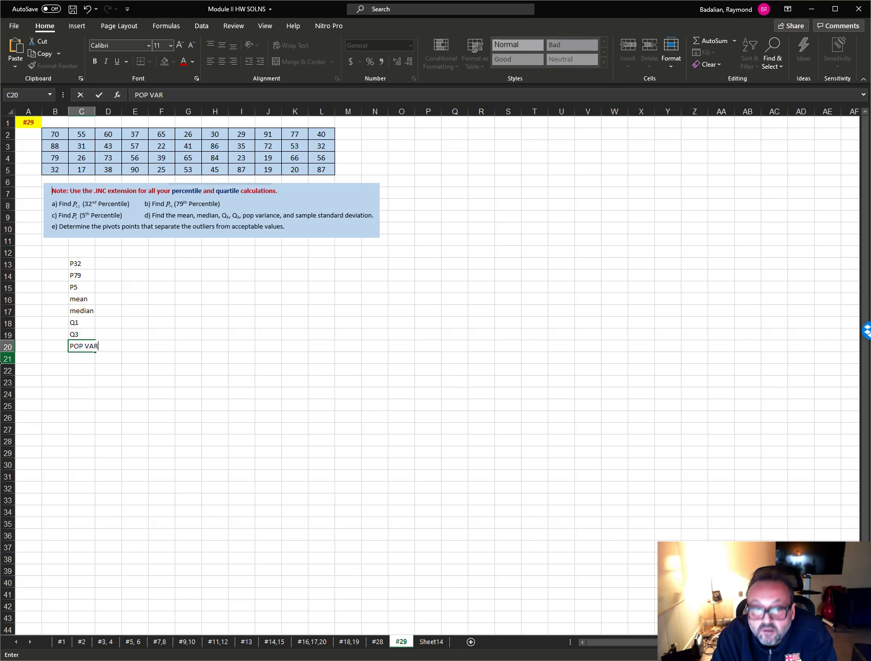
key(Return)
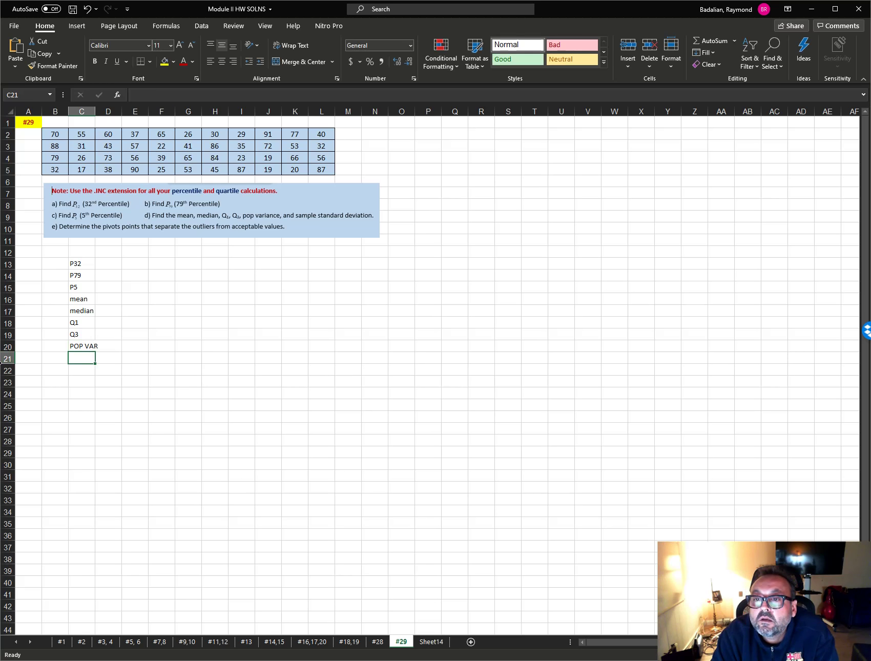
text(S SD)
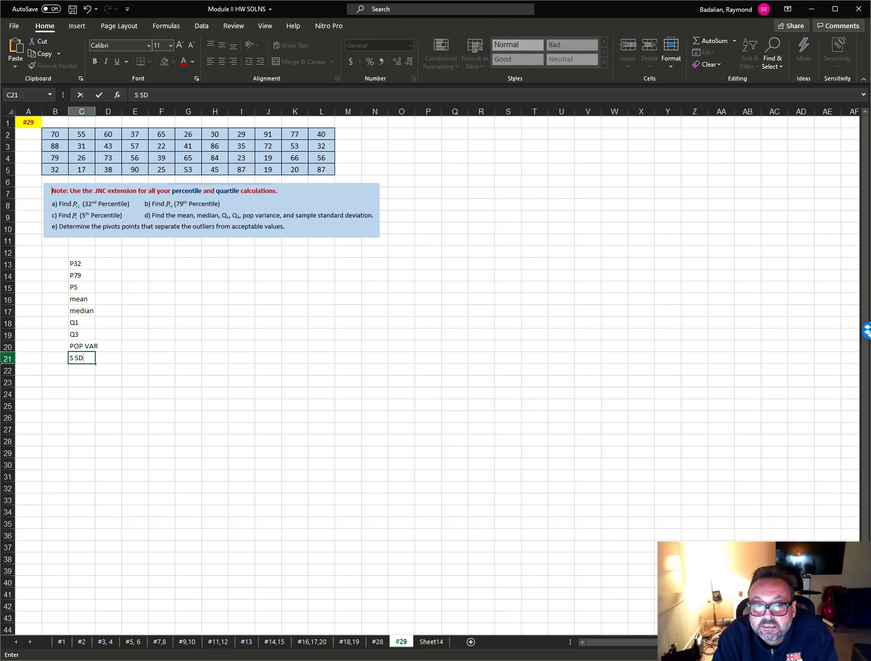
key(Return)
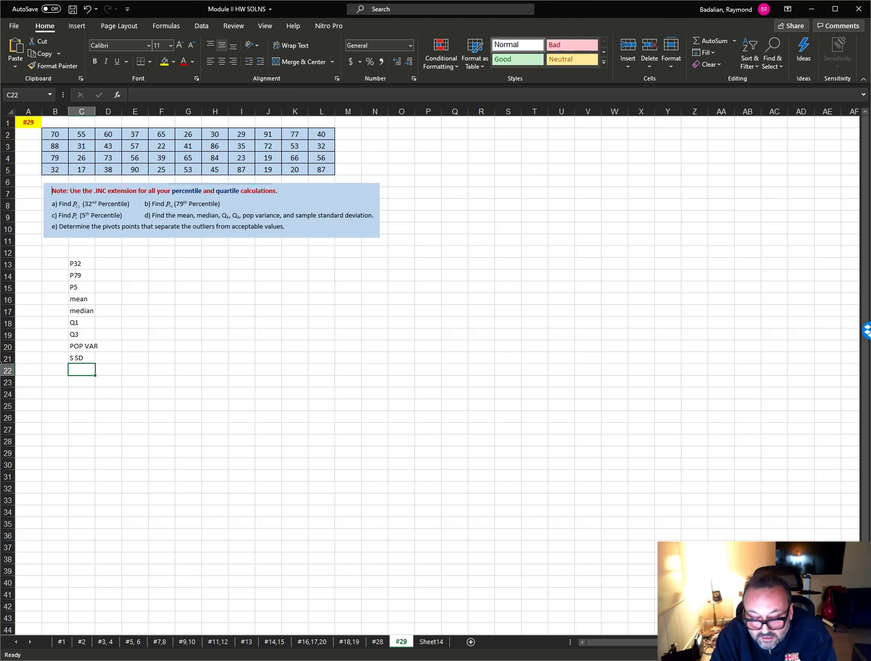
- Enter the label "Outliers" in cell C24, two rows below the statistics labels
key(Down)
key(Down)
text(Ou)
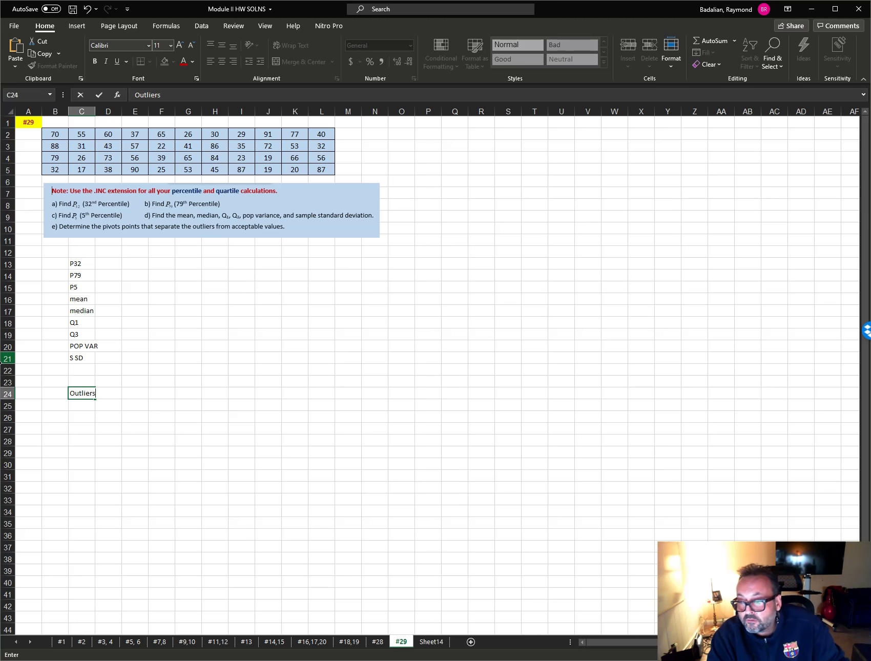
click(151, 485)
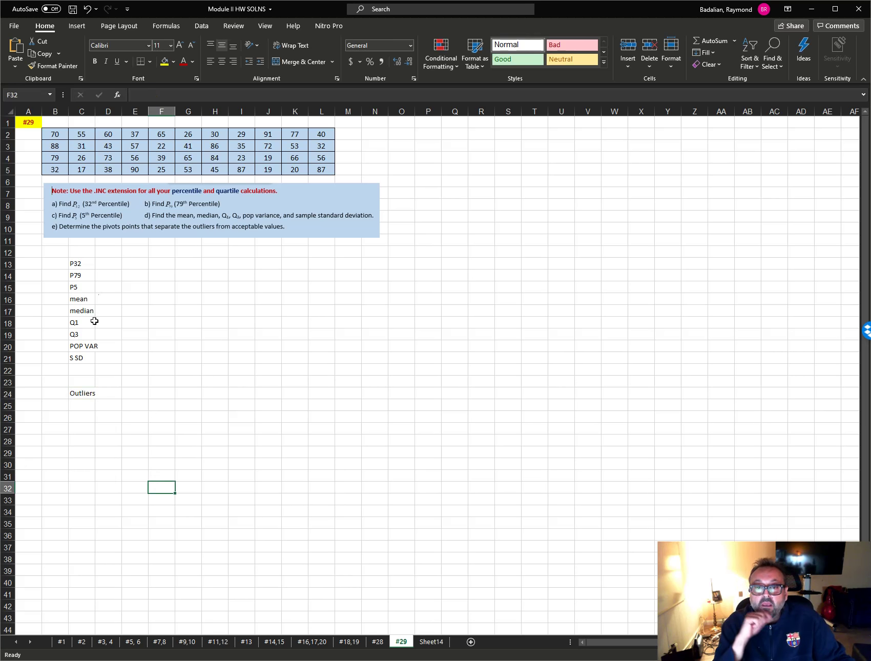
- Widen column C so its labels fit with room to spare, and center the column's contents
click(79, 110)
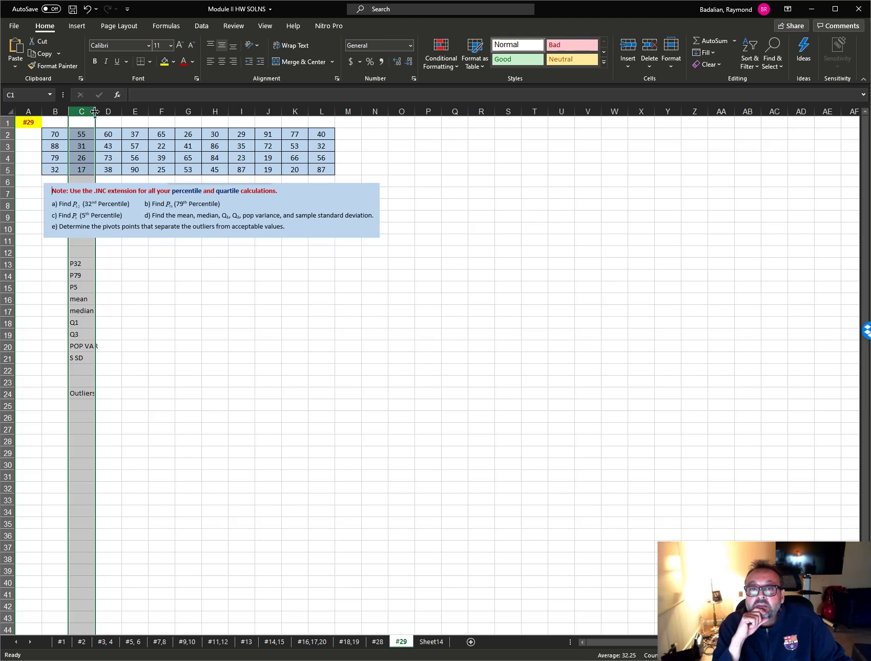
double_click(95, 110)
drag(94, 107, 110, 107)
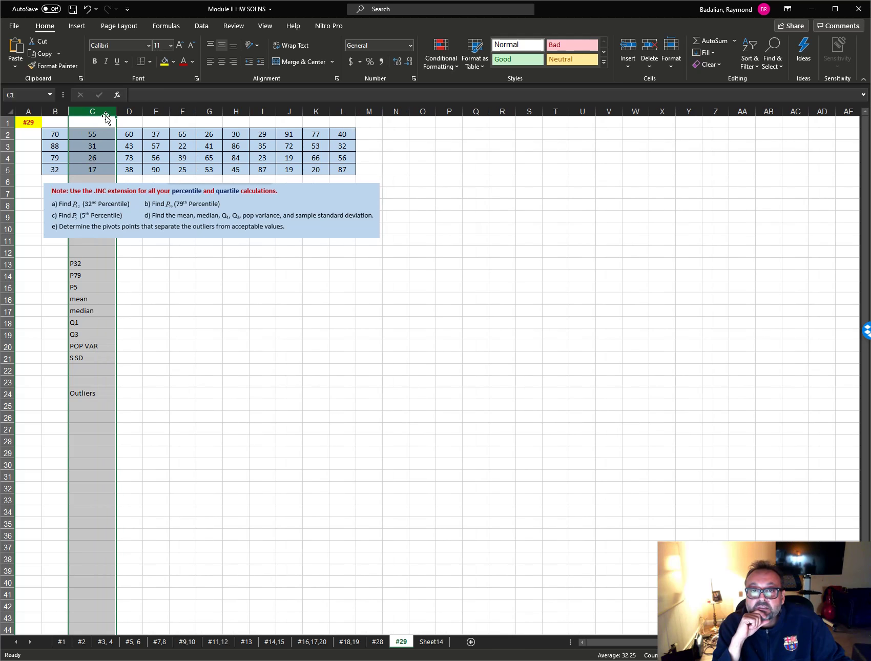
click(222, 61)
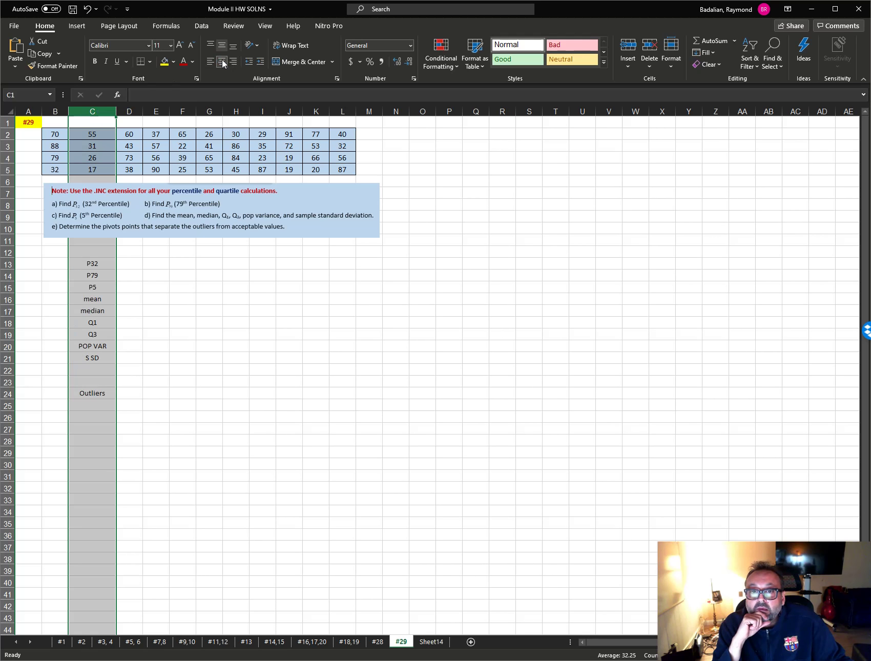
- Widen column D to about three times its width to make room for the formulas and results
click(137, 112)
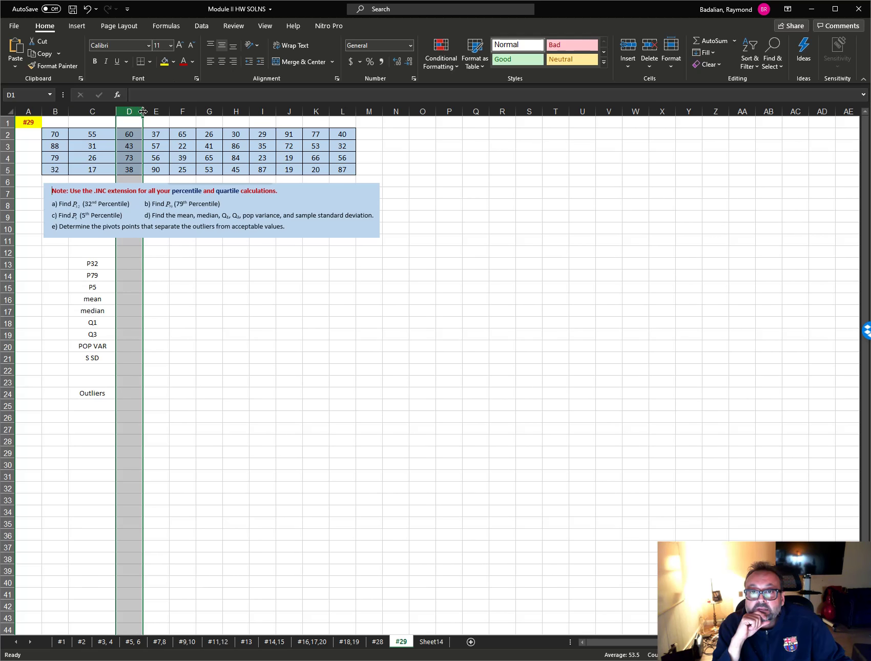
drag(143, 112, 196, 110)
click(227, 309)
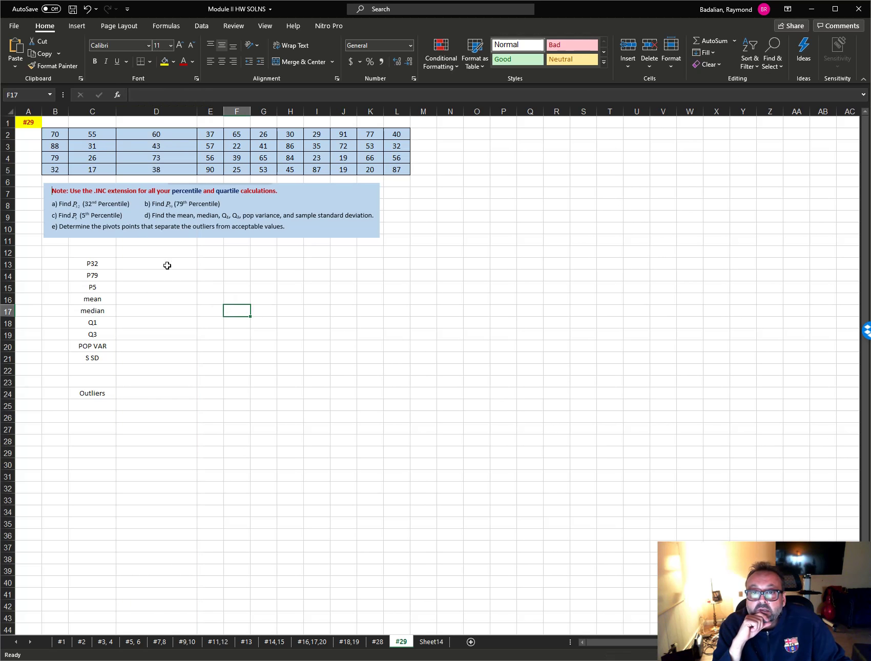
- Calculate the 32nd percentile in D13 with the formula =PERCENTILE.INC(B2:L5,.32)
click(167, 265)
text(=per)
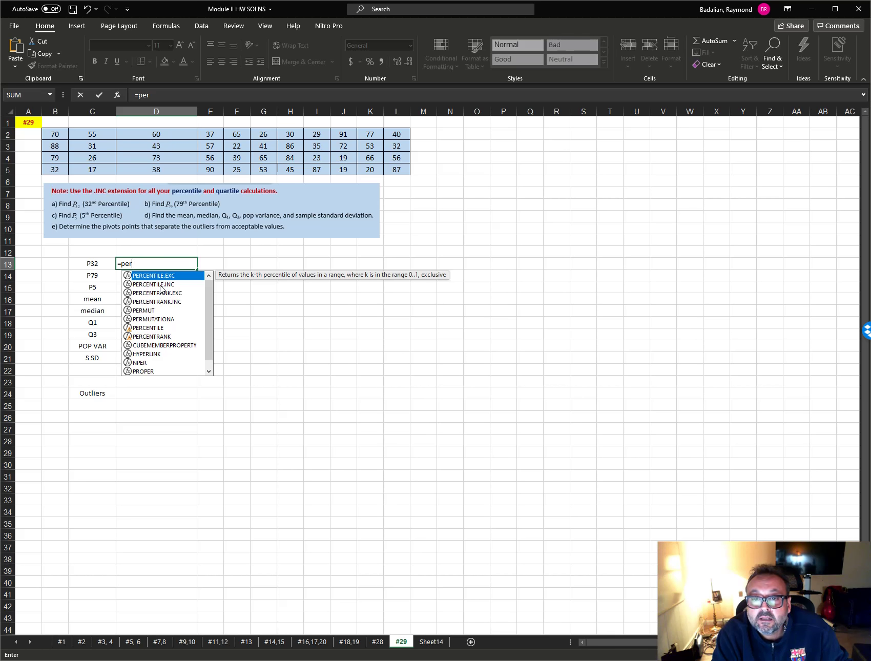
double_click(160, 285)
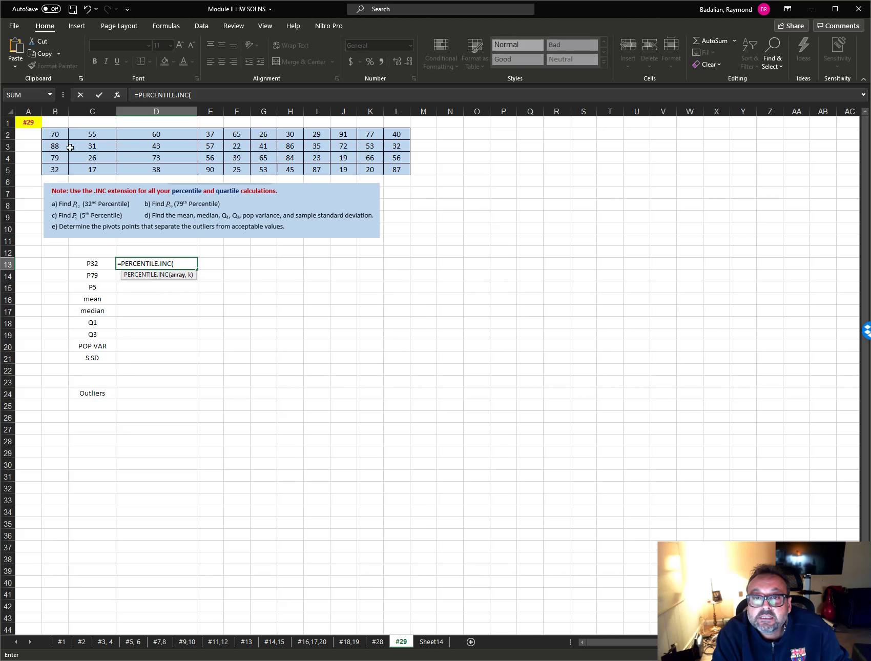
drag(60, 135, 395, 168)
text(,)
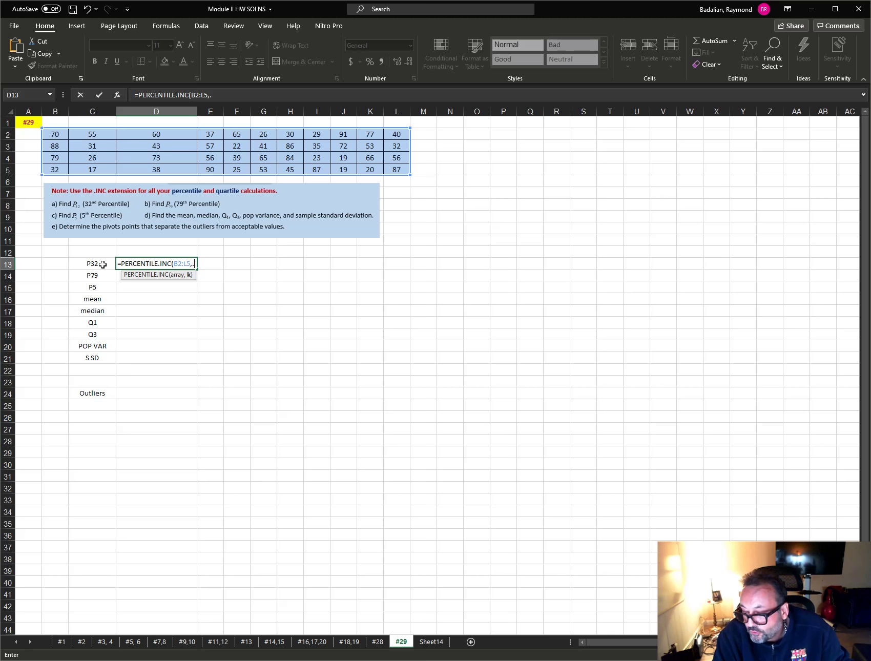
text(.32))
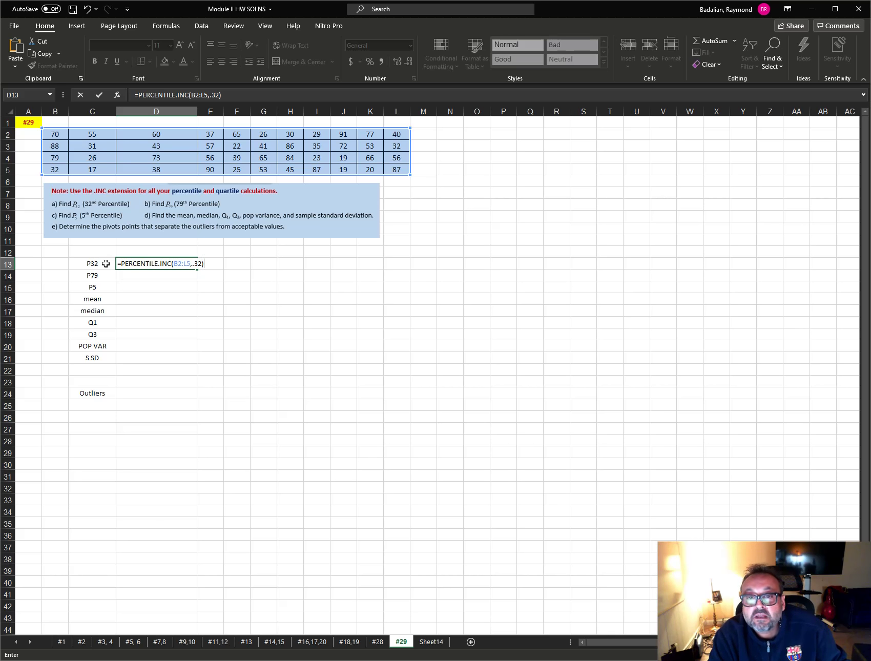
key(Return)
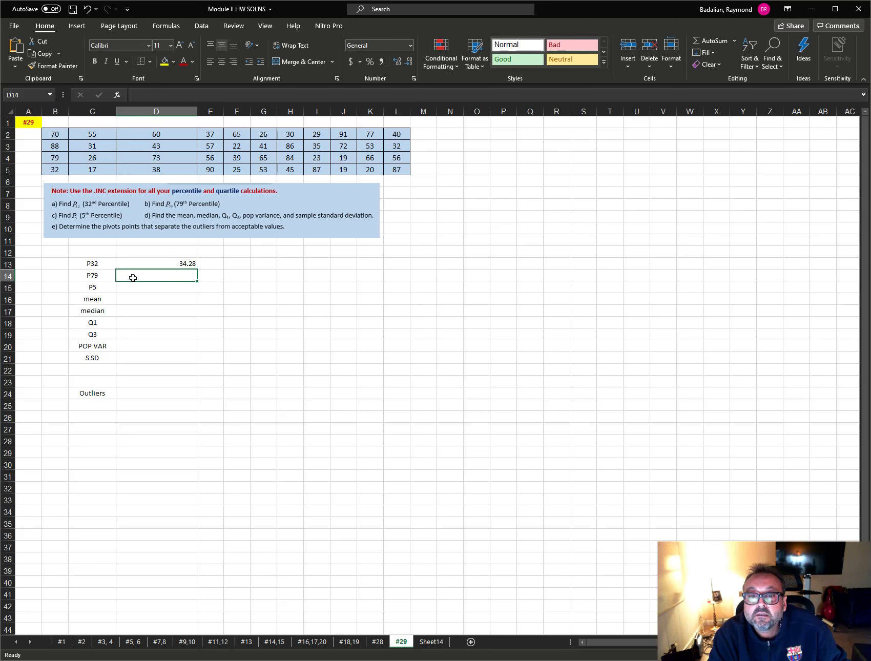
- Calculate the 79th percentile in D14 with the formula =PERCENTILE.INC(B2:L5,.79)
text(=p)
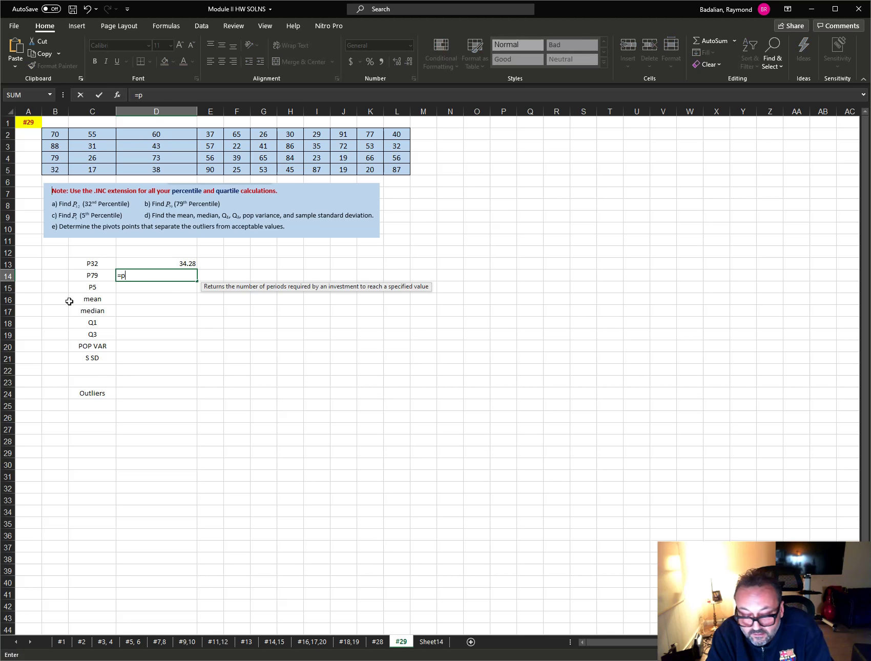
text(erce)
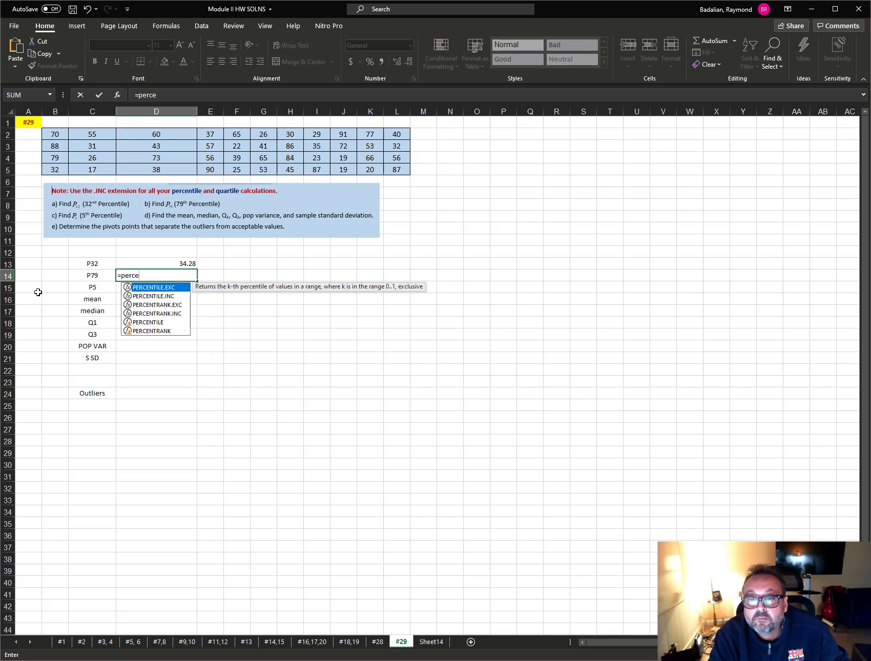
double_click(157, 297)
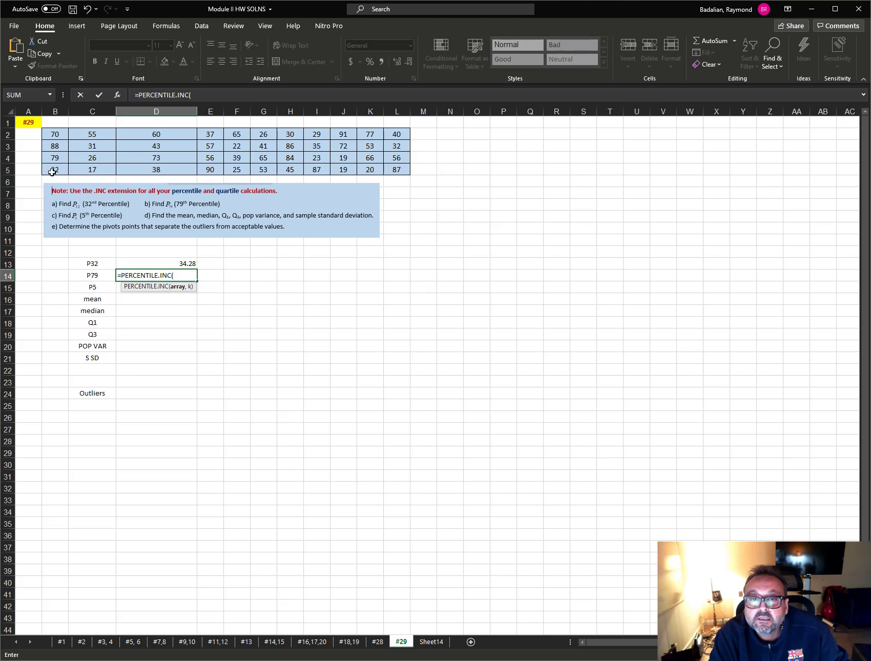
drag(49, 135, 395, 167)
text(,)
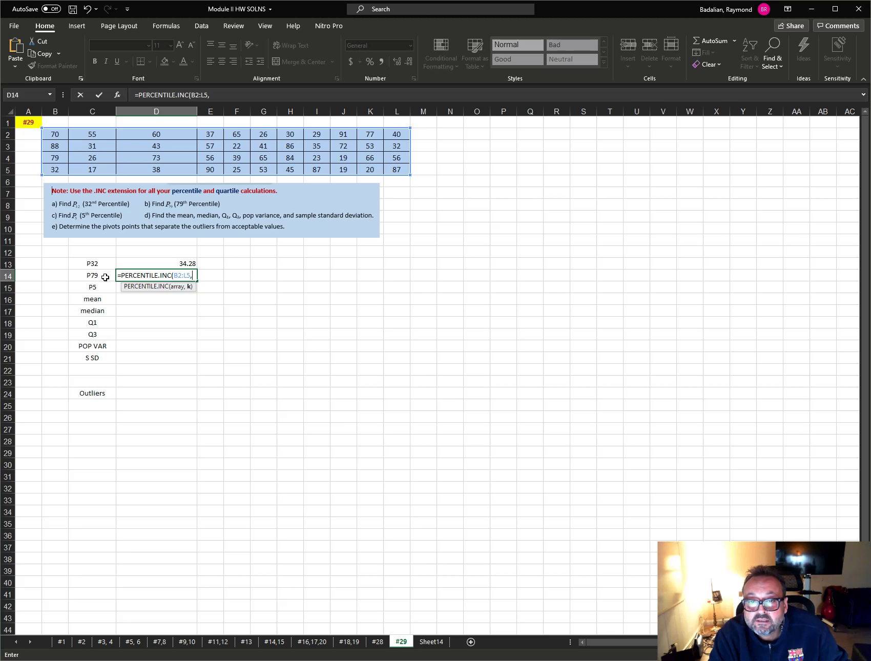
text(.79)
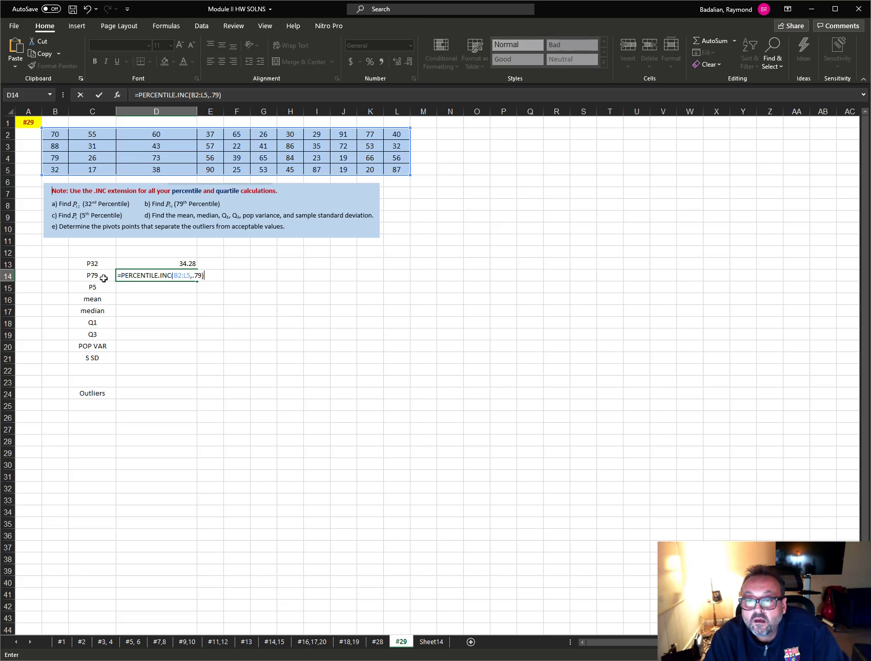
key(Return)
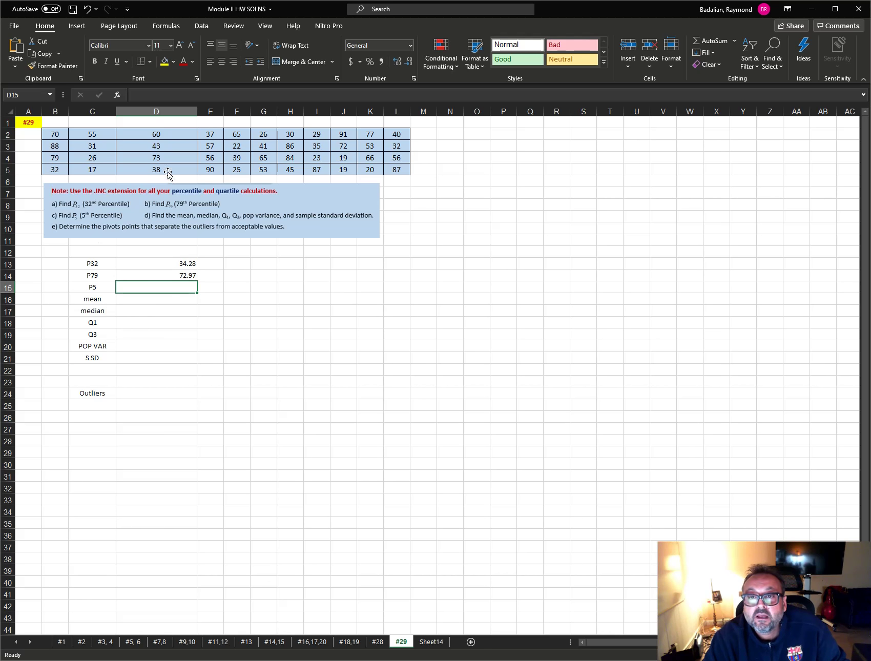
- Center the contents of column D horizontally, and select the empty P5 result cell D15
click(156, 111)
click(221, 62)
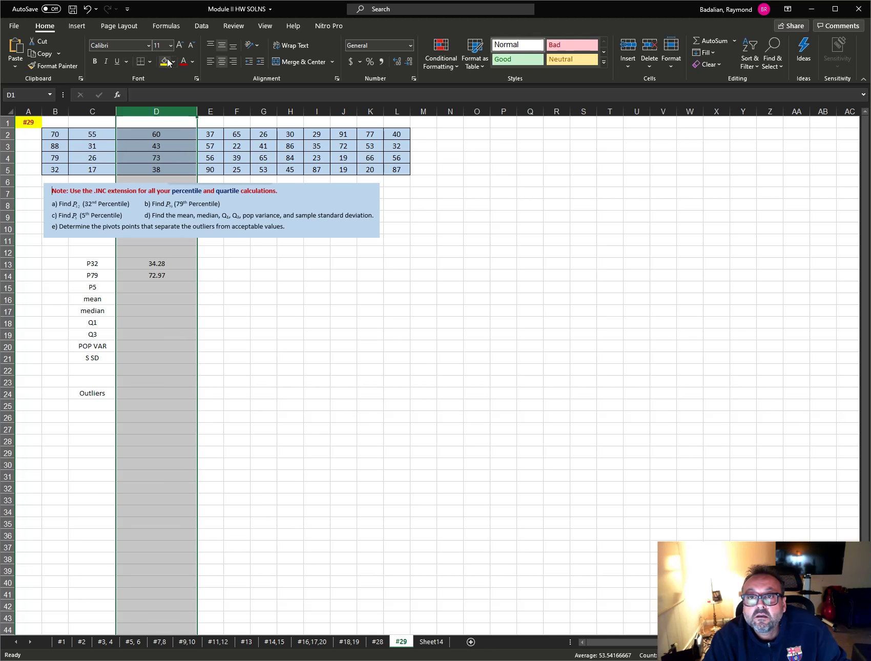
click(152, 288)
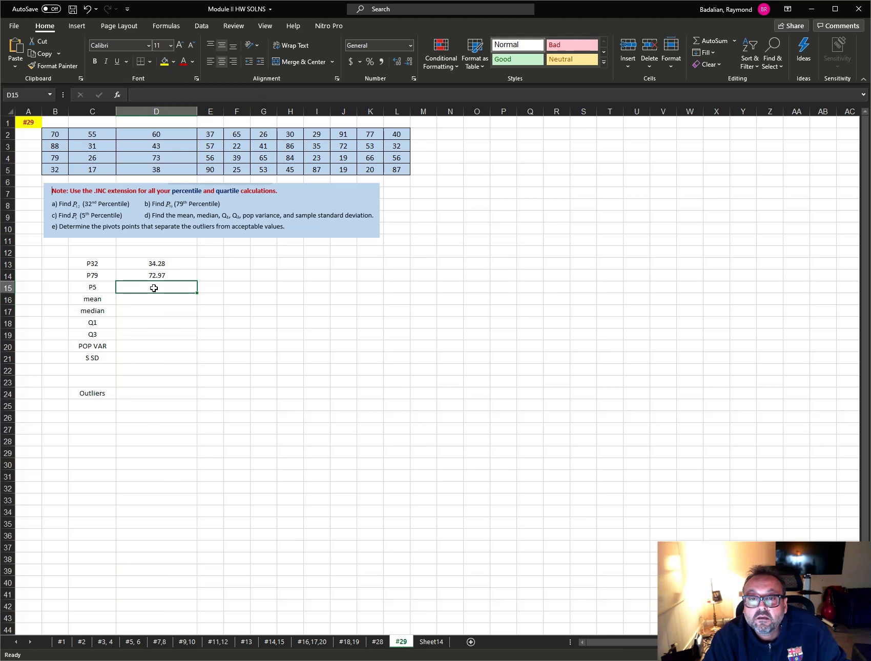
- Calculate the 5th percentile in D15 with the formula =PERCENTILE.INC(B2:L5,.05)
text(=per)
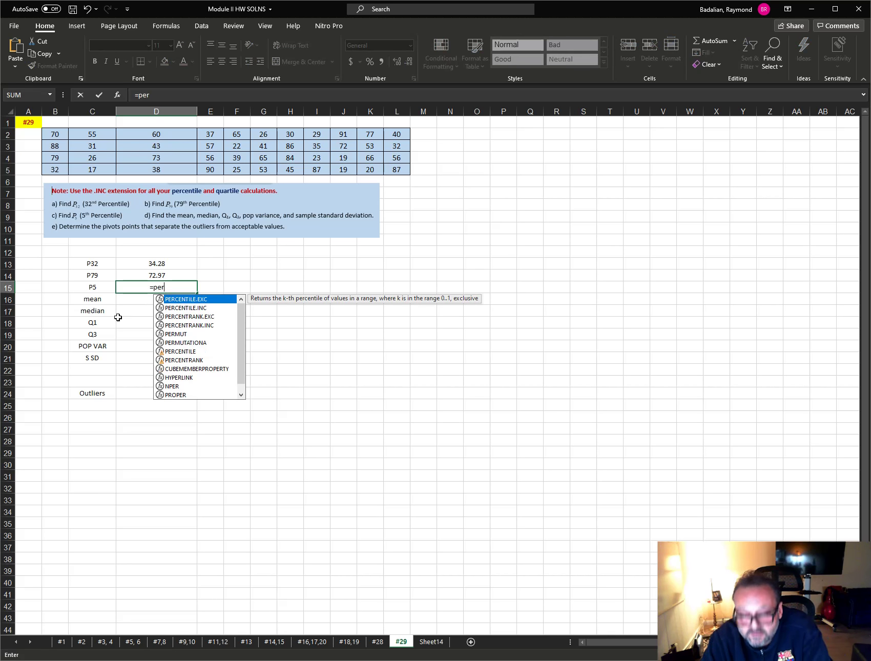
double_click(189, 308)
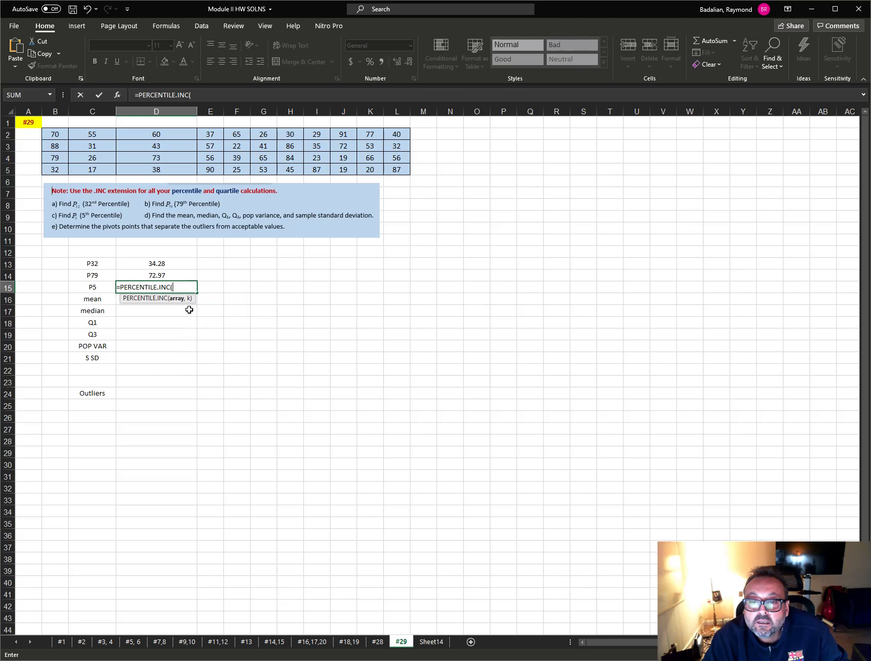
drag(53, 134, 390, 173)
text(,)
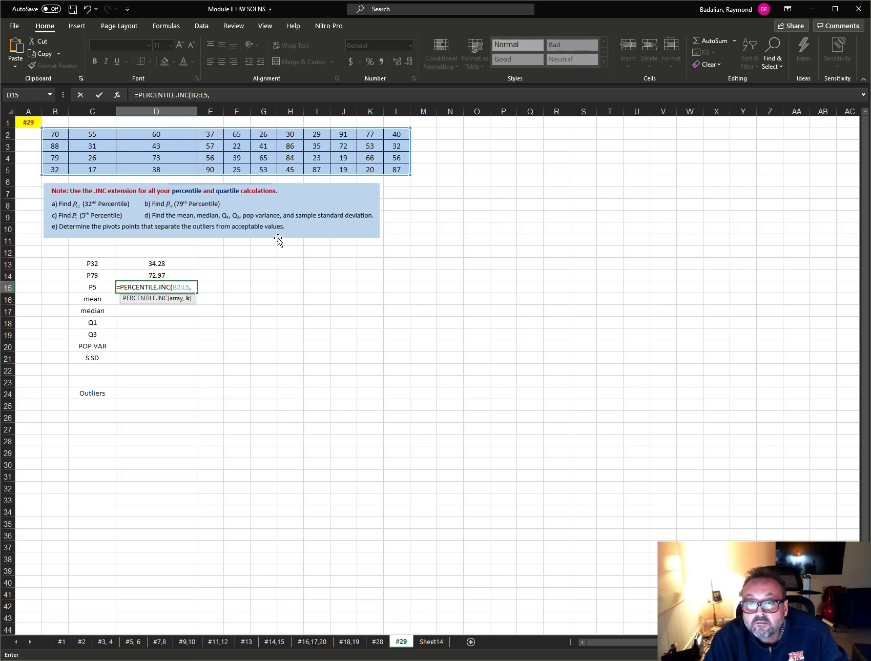
text(.05)
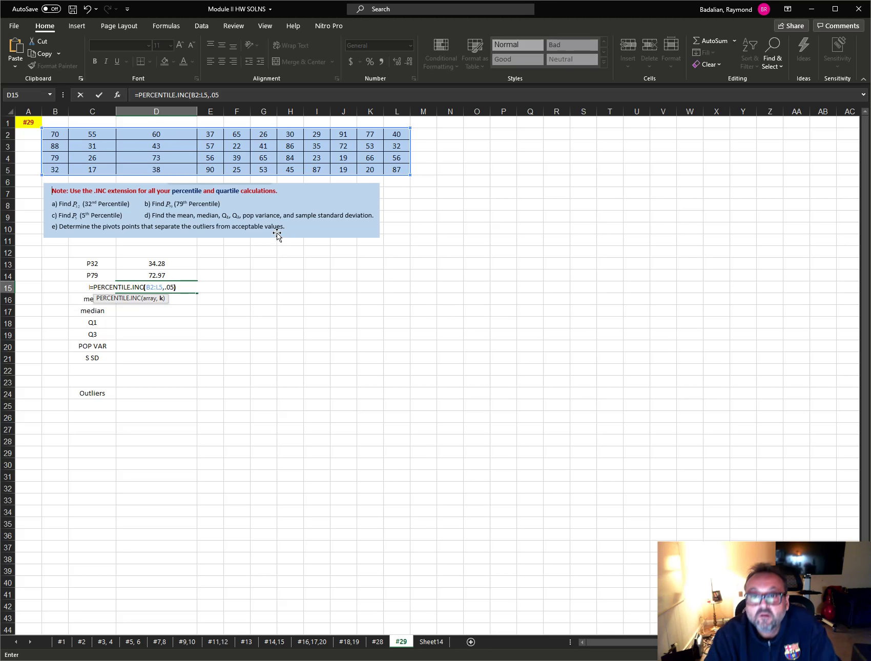
key(Return)
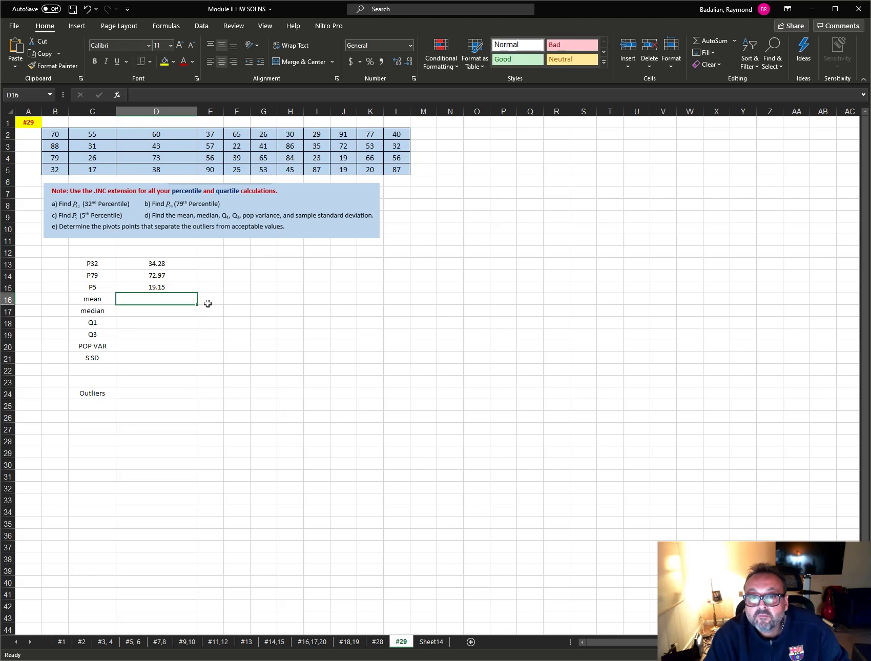
- Calculate the mean of the data range B2:L5 in cell D16 with the AVERAGE function
text(=averag)
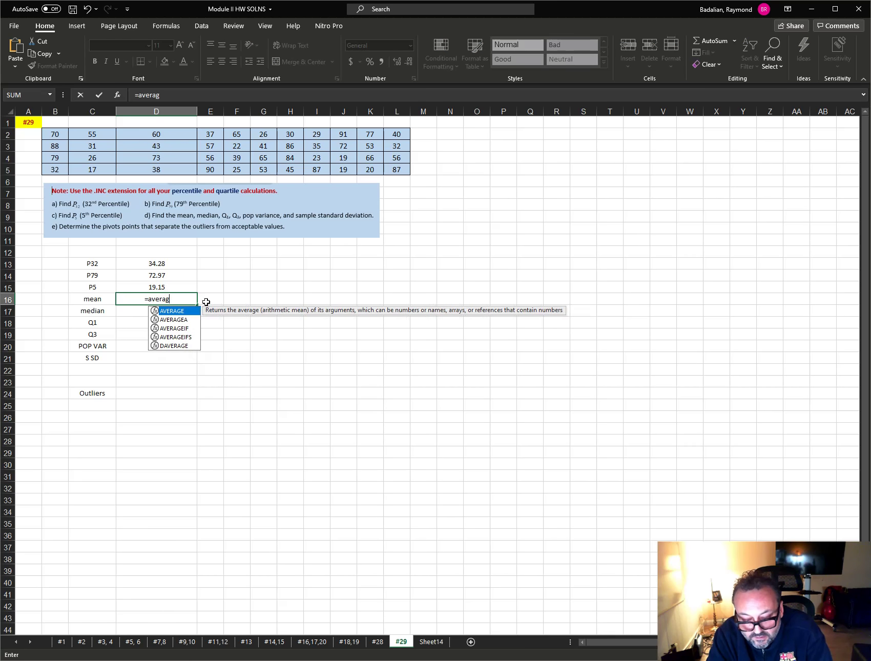
text(e()
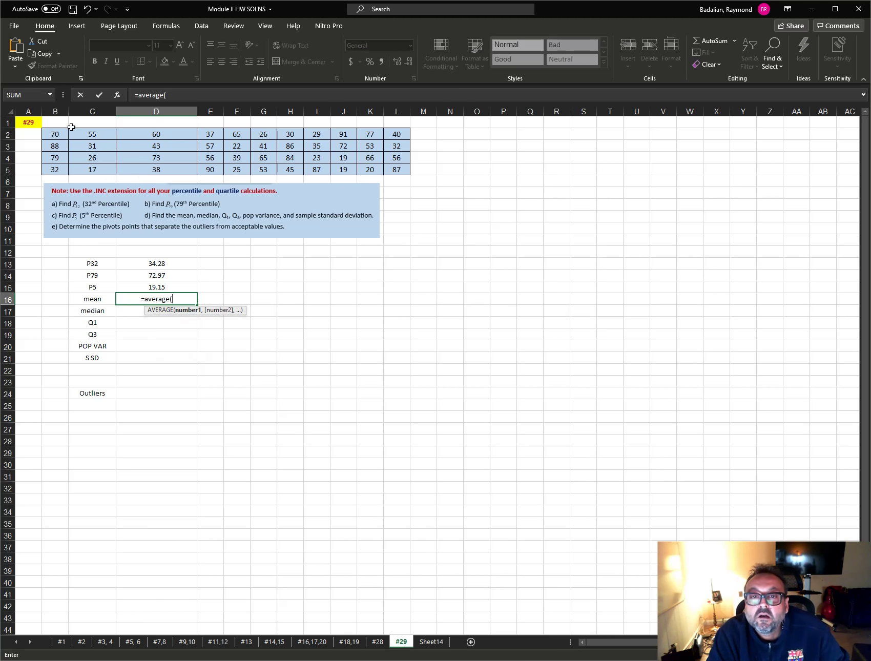
drag(71, 127, 386, 166)
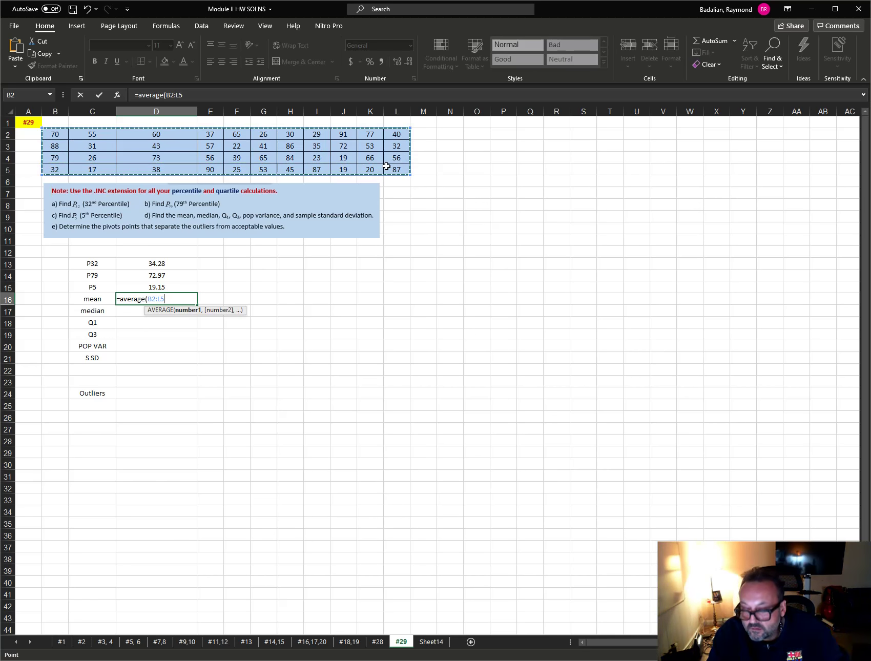
key(Return)
- Calculate the median of the data range B2:L5 in cell D17 with the MEDIAN function
text(=)
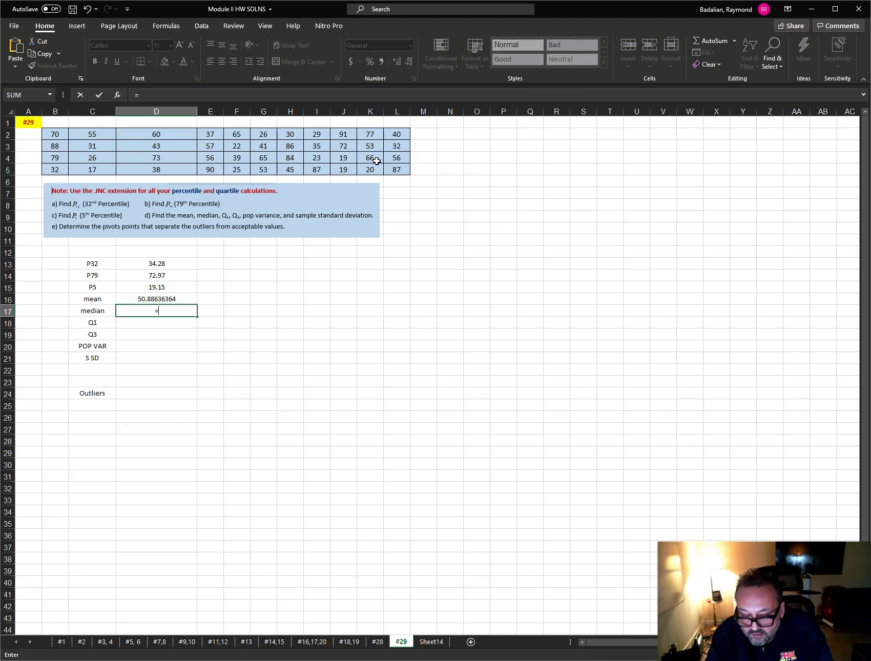
text(median()
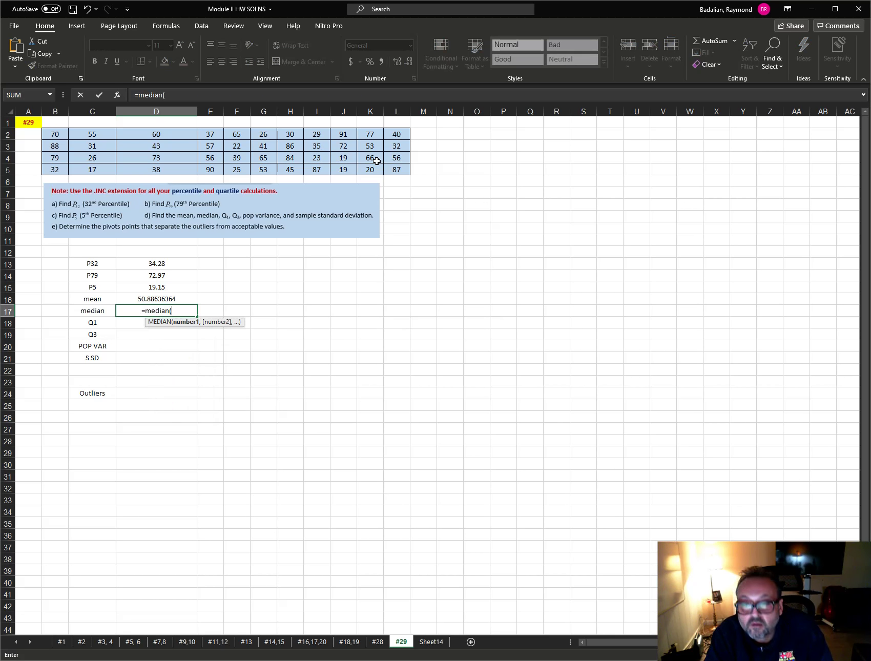
drag(59, 134, 395, 167)
key(Return)
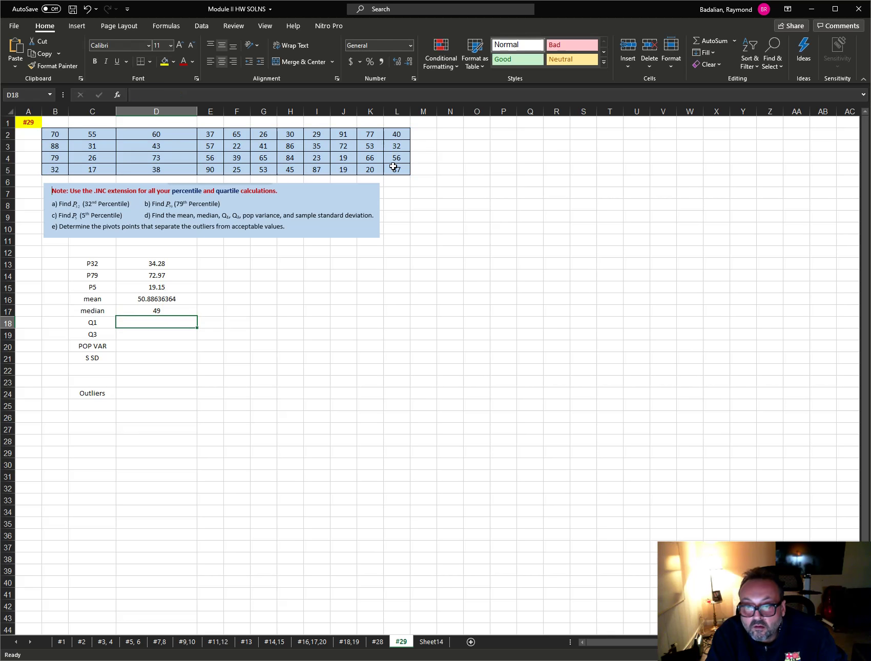
- Calculate the first quartile in D18 with the formula =QUARTILE.INC(B2:L5,1)
text(=)
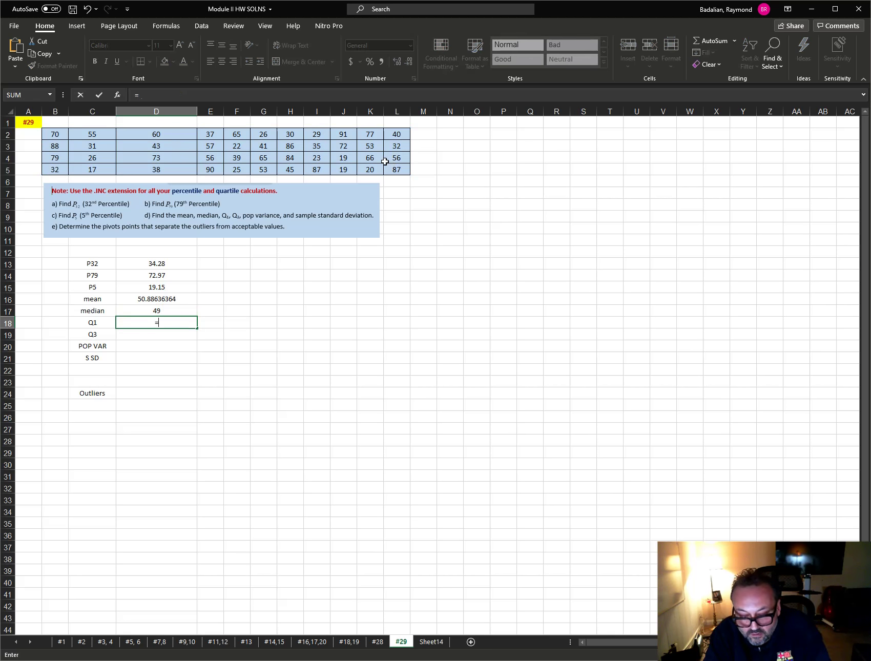
text(quartile)
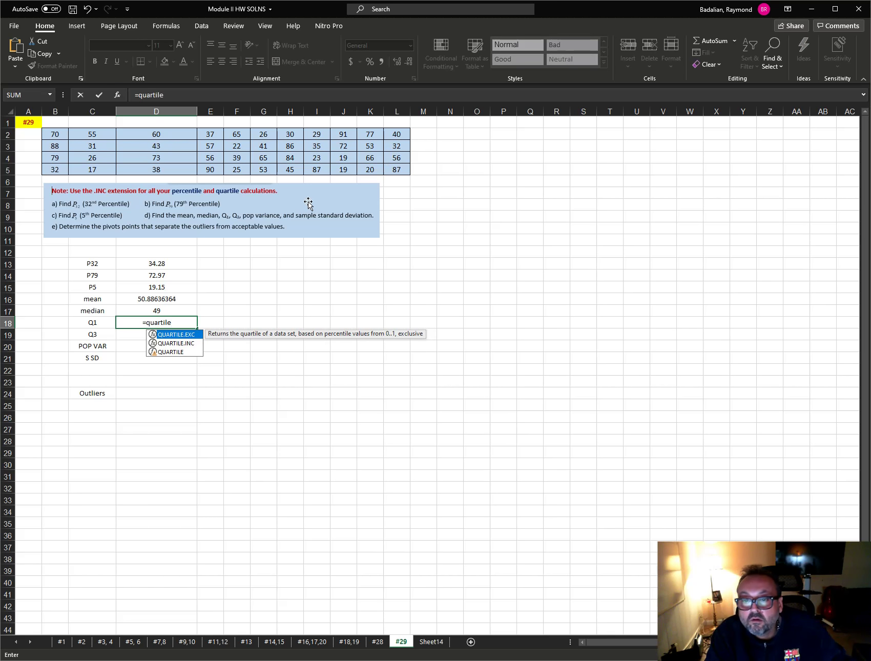
double_click(179, 343)
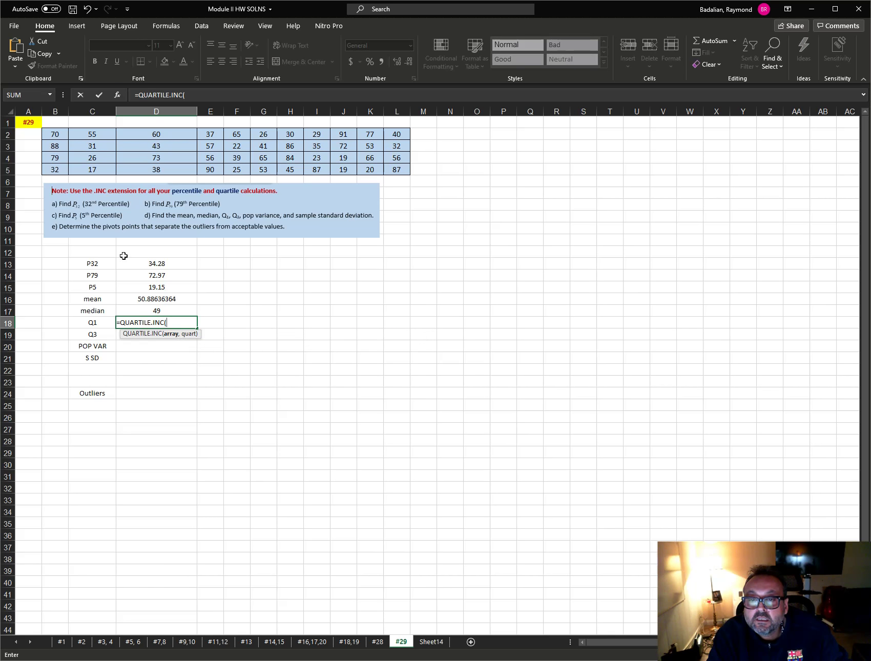
drag(52, 136, 393, 168)
text(,1)
key(Return)
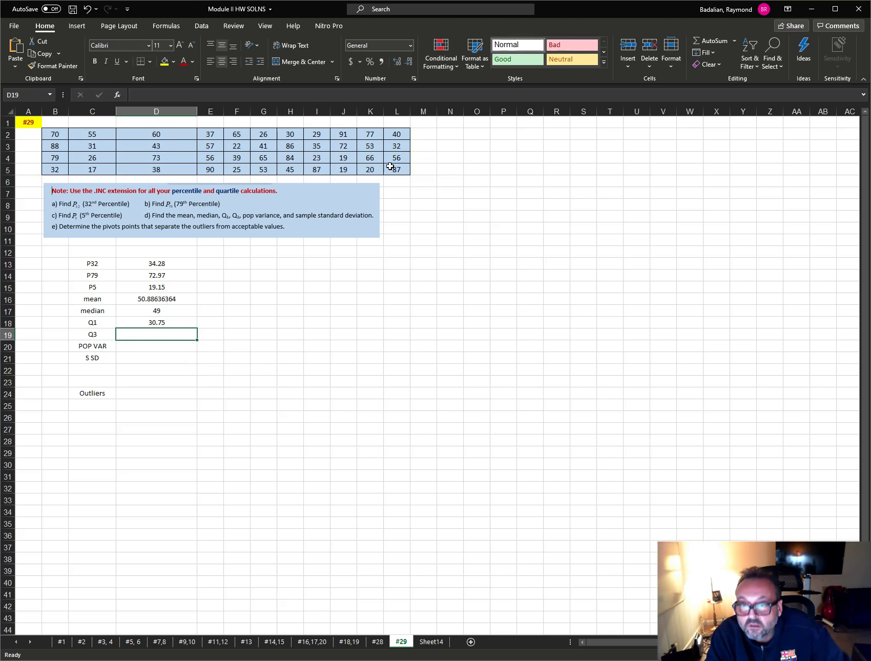
- Calculate the third quartile in D19 with the formula =QUARTILE.INC(B2:L5,3)
text(=qua)
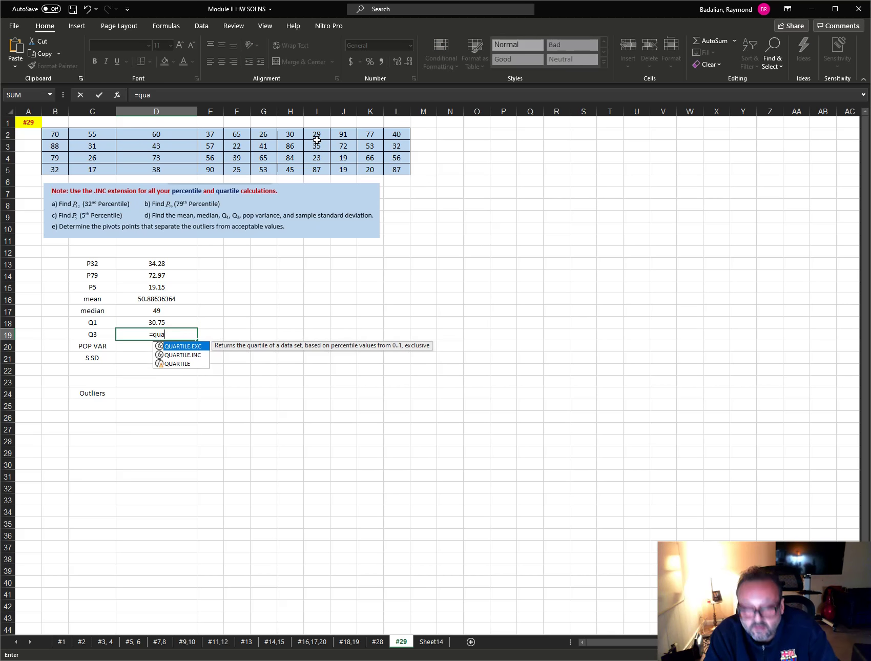
double_click(188, 355)
drag(54, 131, 397, 168)
text(,3)
key(Return)
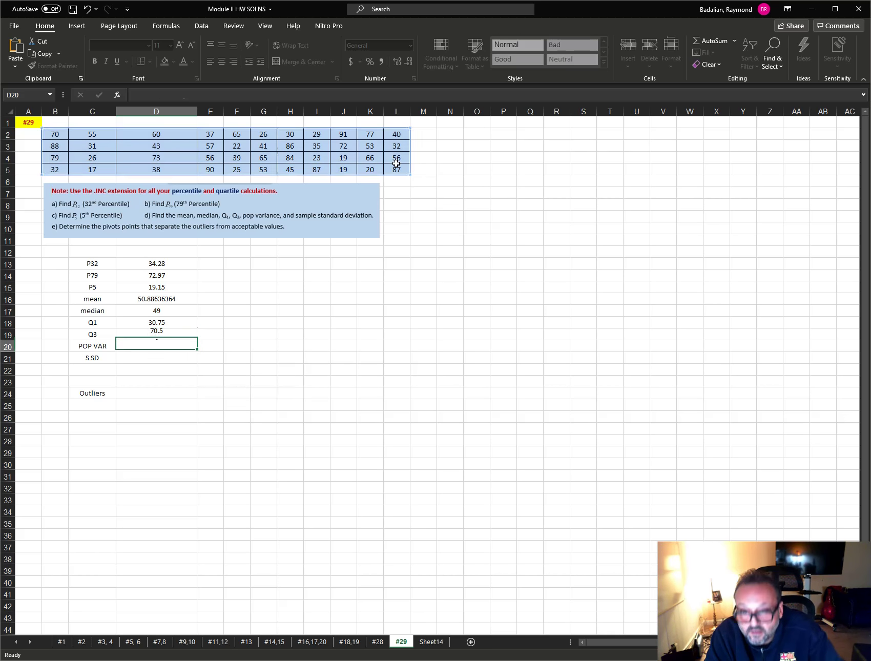
- Calculate the population variance of B2:L5 in cell D20 with the VAR.P function
text(=)
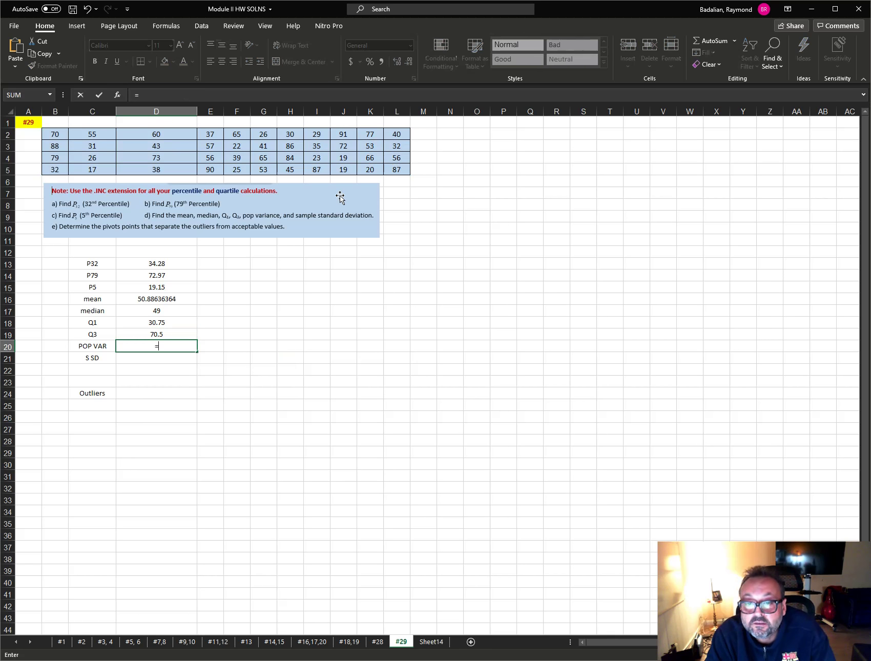
text(var.p)
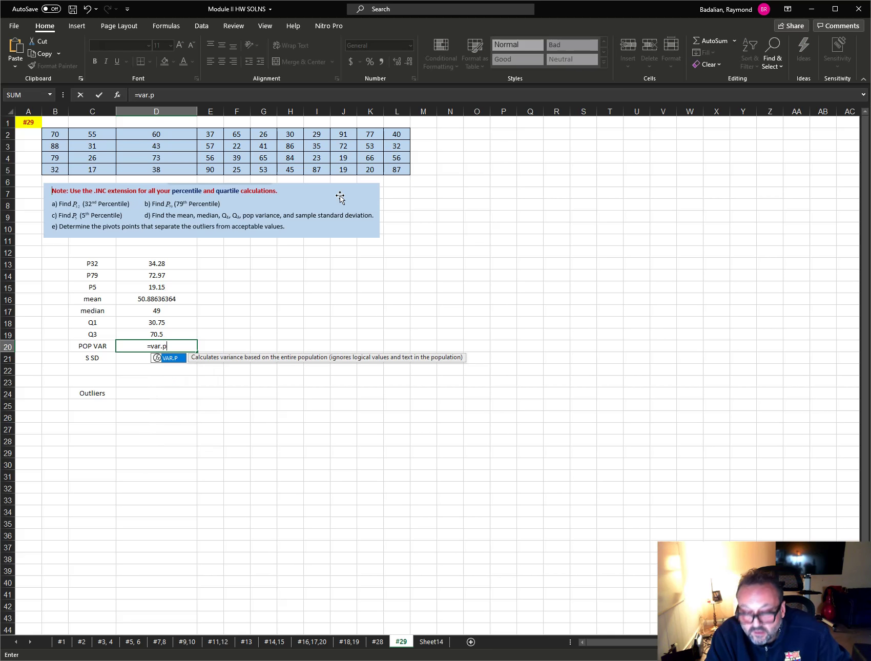
double_click(171, 358)
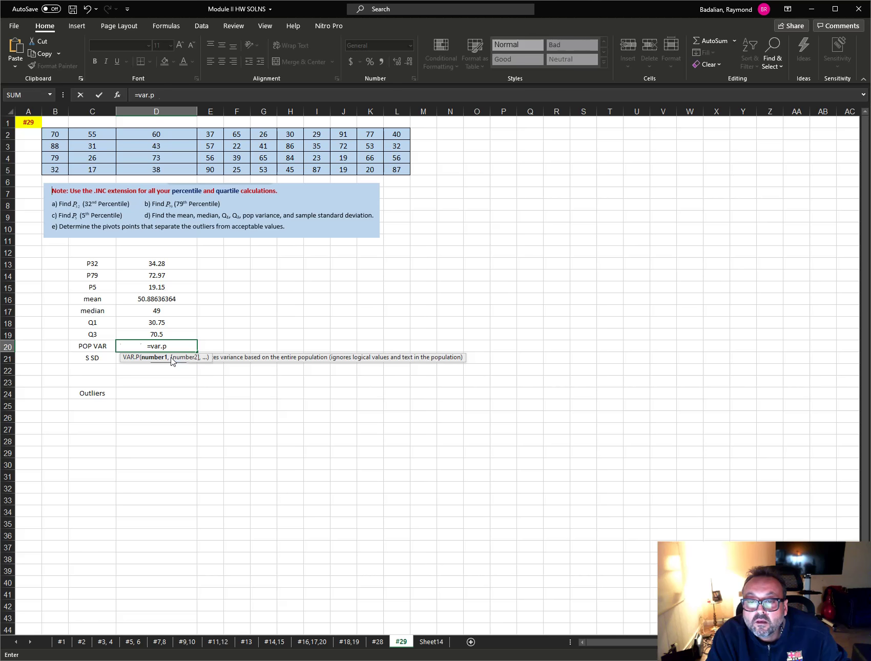
drag(55, 135, 391, 166)
key(Return)
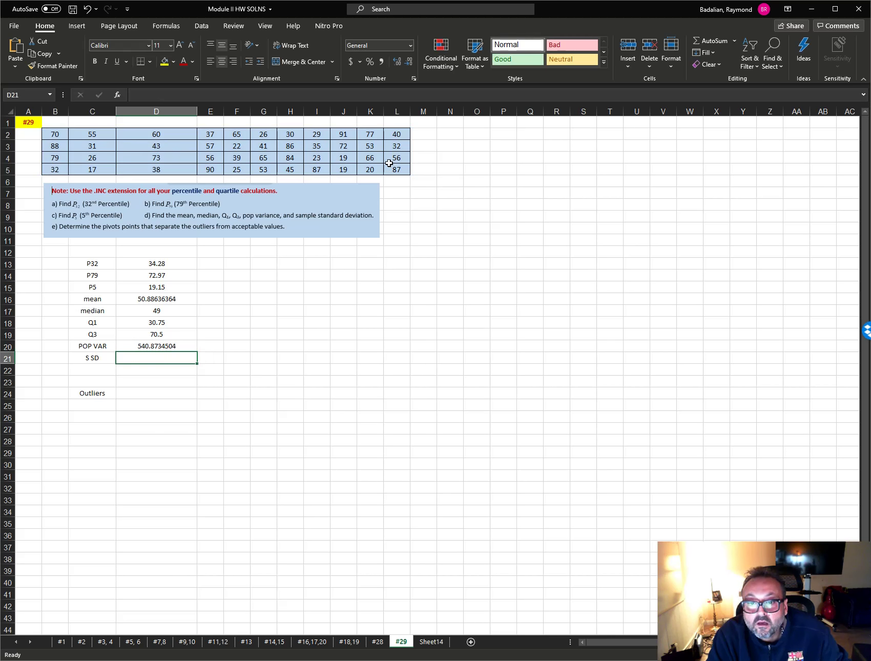
- Calculate the sample standard deviation of B2:L5 in cell D21 with the STDEV.S function
text(=std)
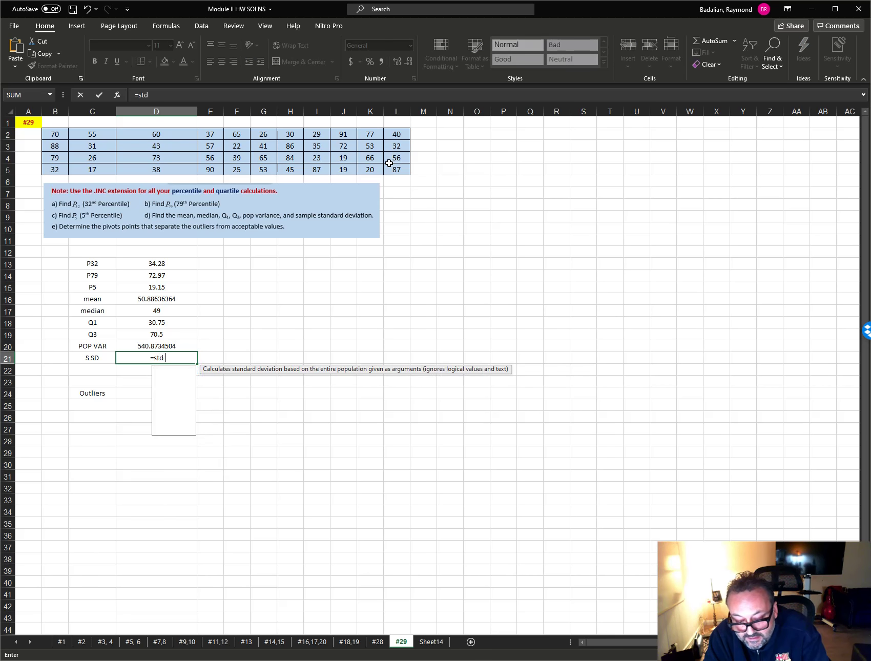
text(ev.s()
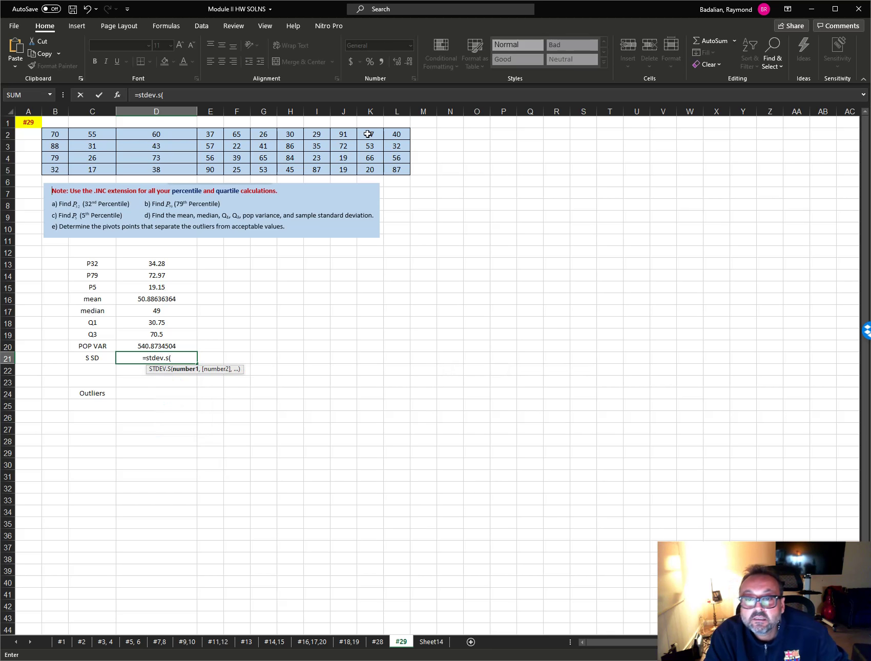
drag(53, 132, 395, 170)
key(Return)
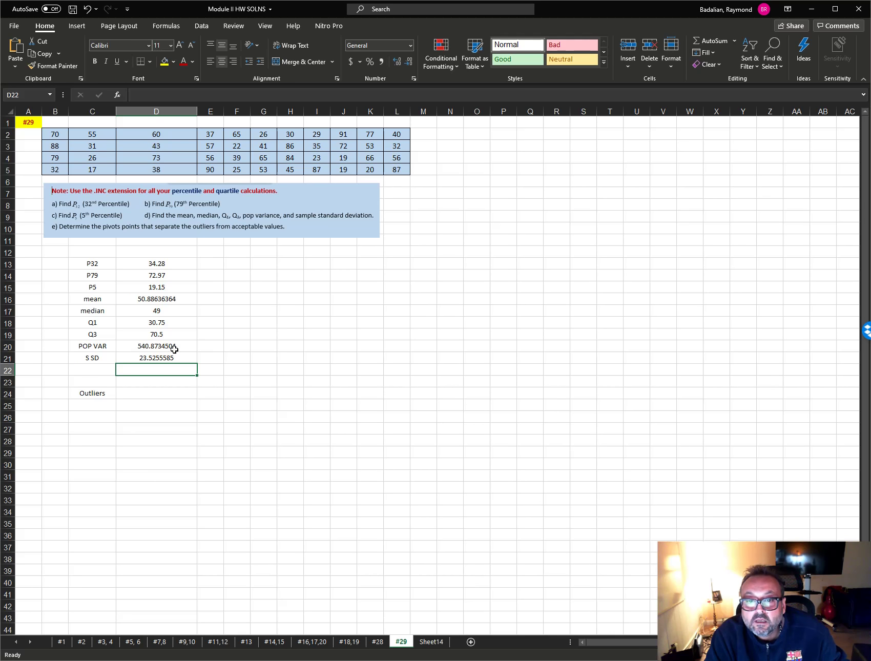
- Enter the outlier labels IQR in C25, 1.5*IQR in C26, Q1-1.5IQR in C28 and Q3+1.5IQR in C29
click(86, 405)
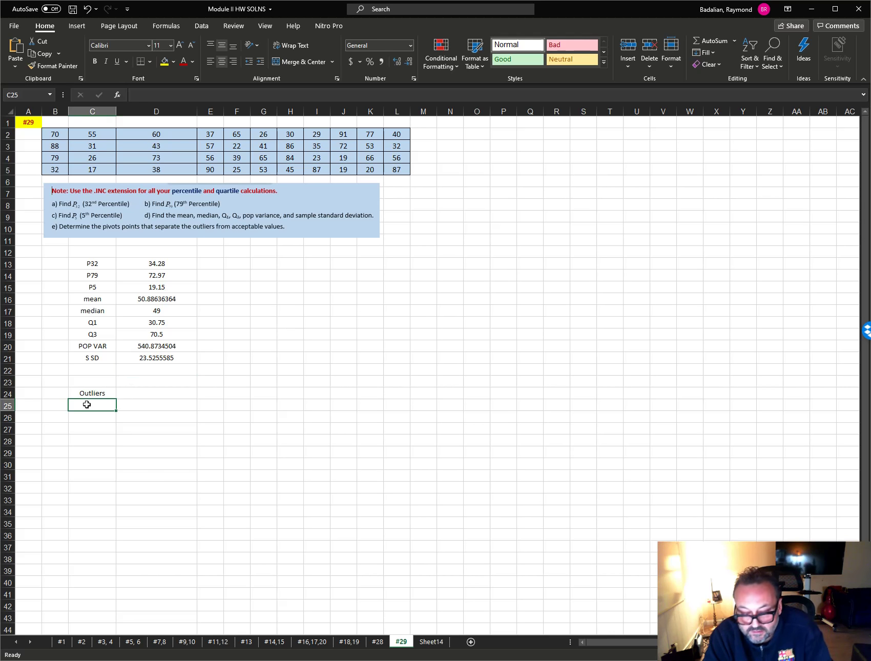
text(IQR)
key(Return)
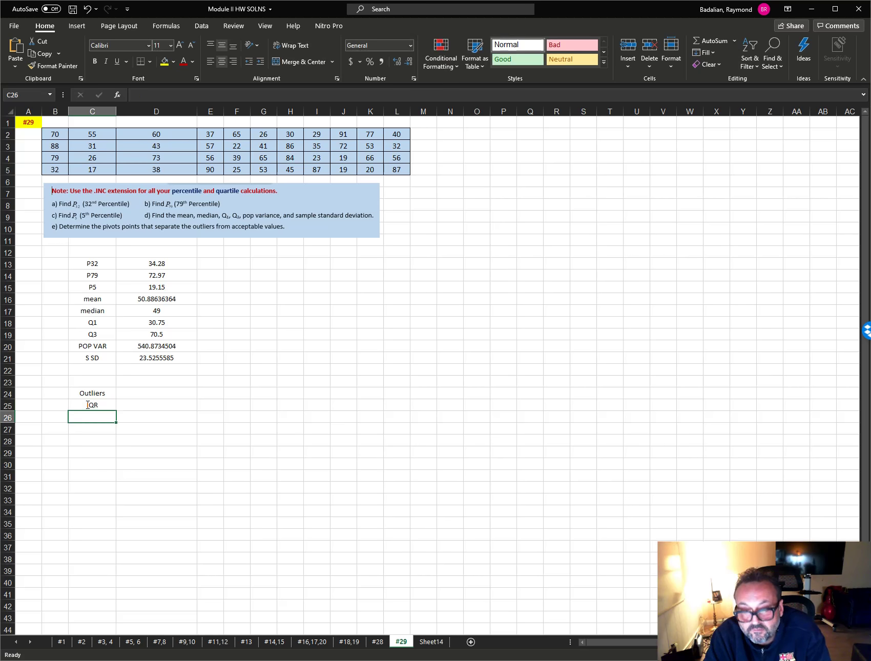
text(1.)
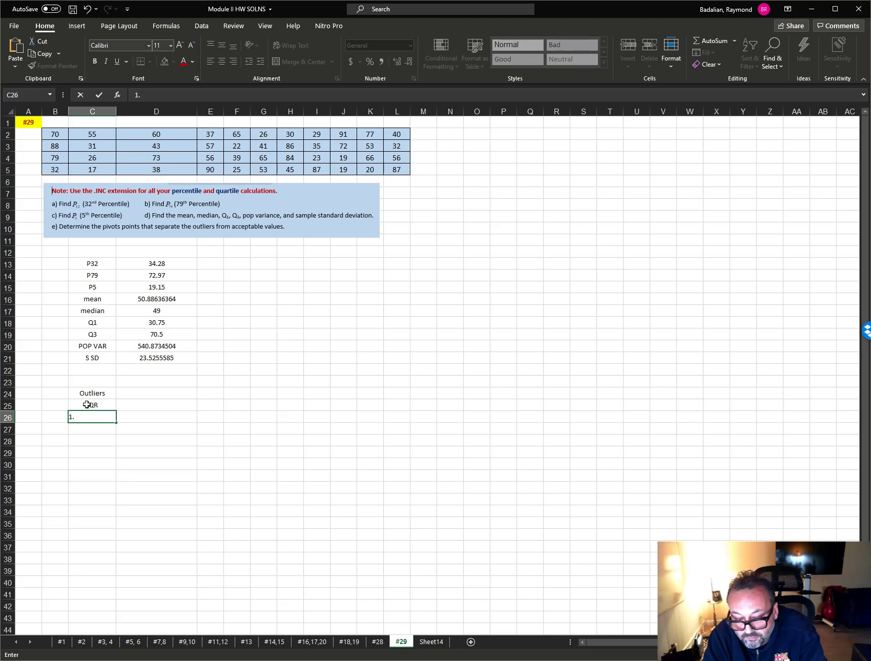
text(5*IQR)
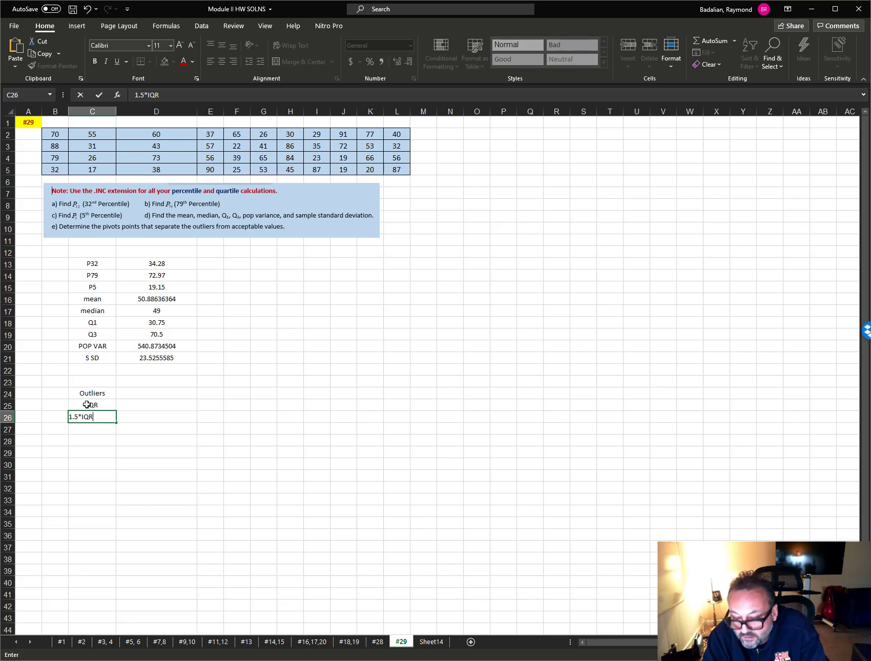
key(Return)
key(Return)
text(Q1-1.5IQR)
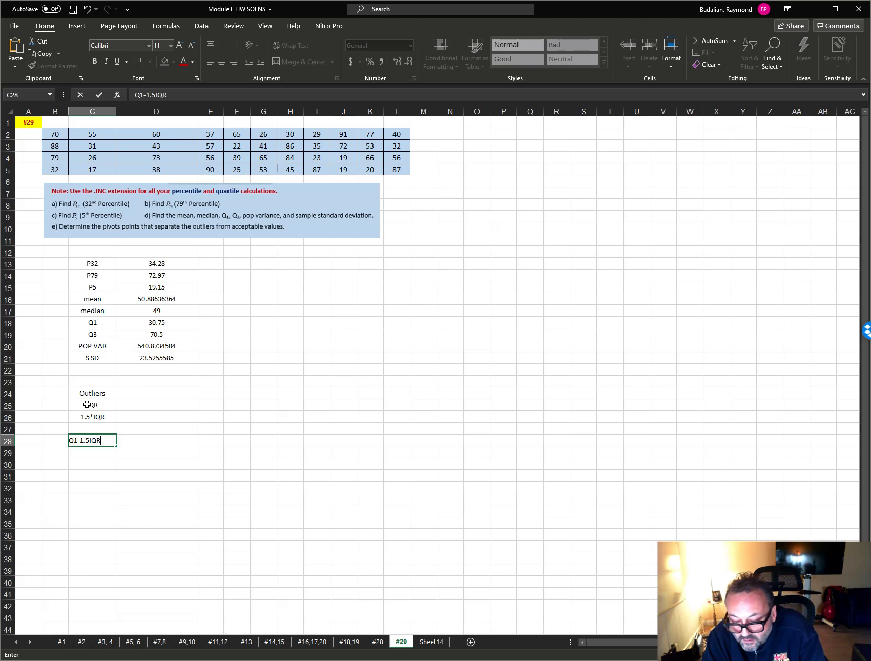
key(Return)
text(Q3+1.5IQR)
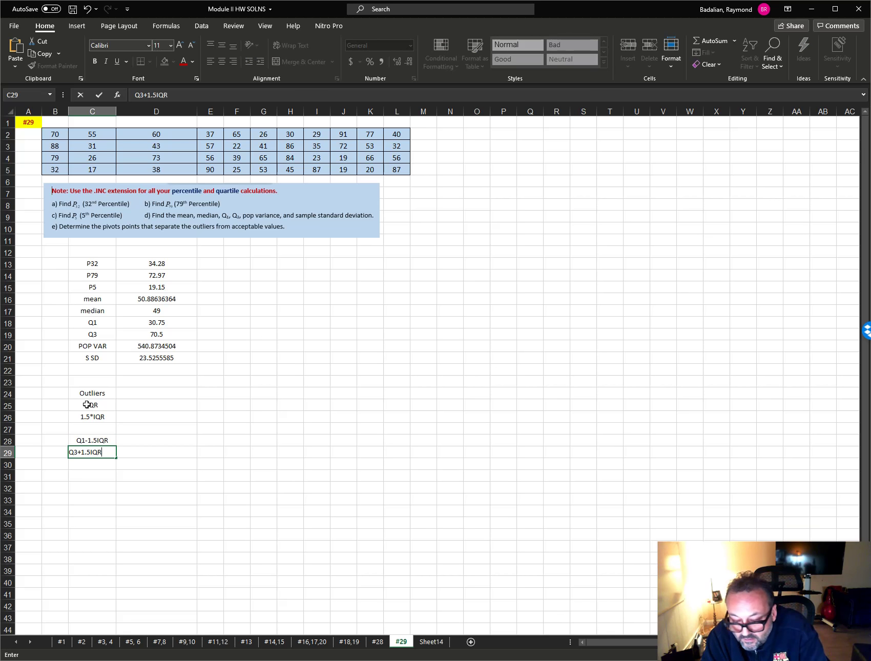
key(Return)
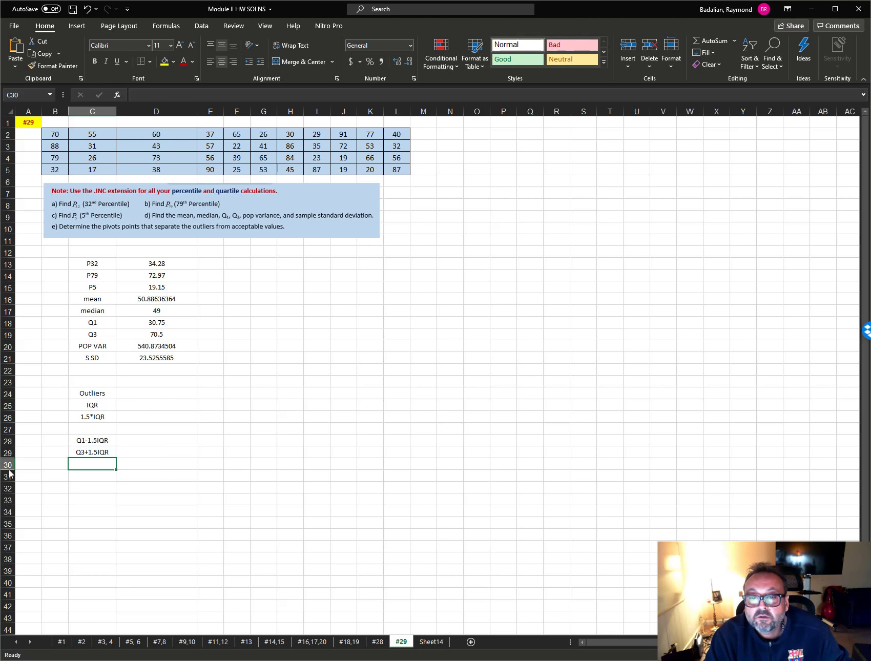
- Calculate the interquartile range in D25 by subtracting Q1 from Q3 with the formula =D19-D18
click(148, 403)
text(=)
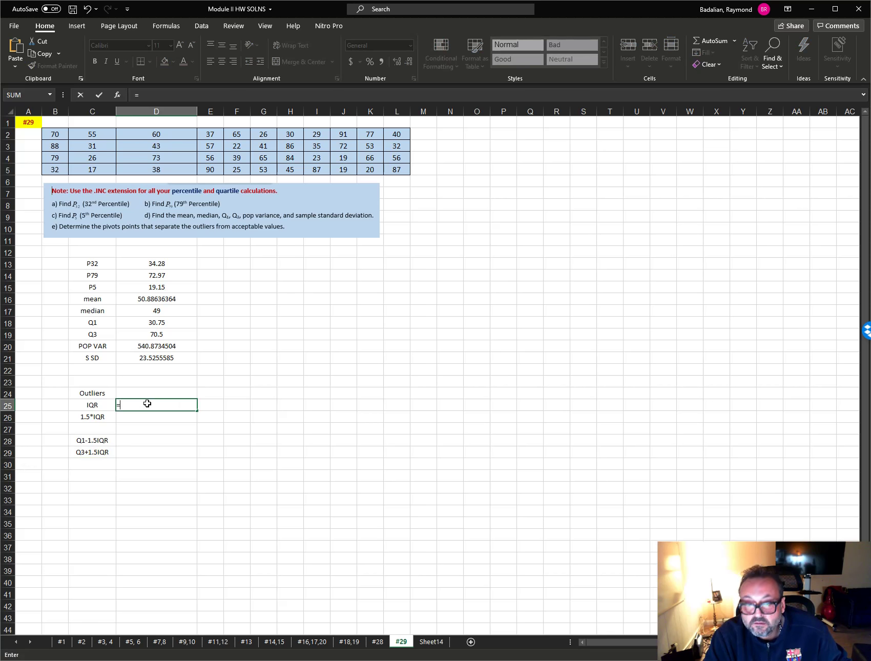
click(143, 336)
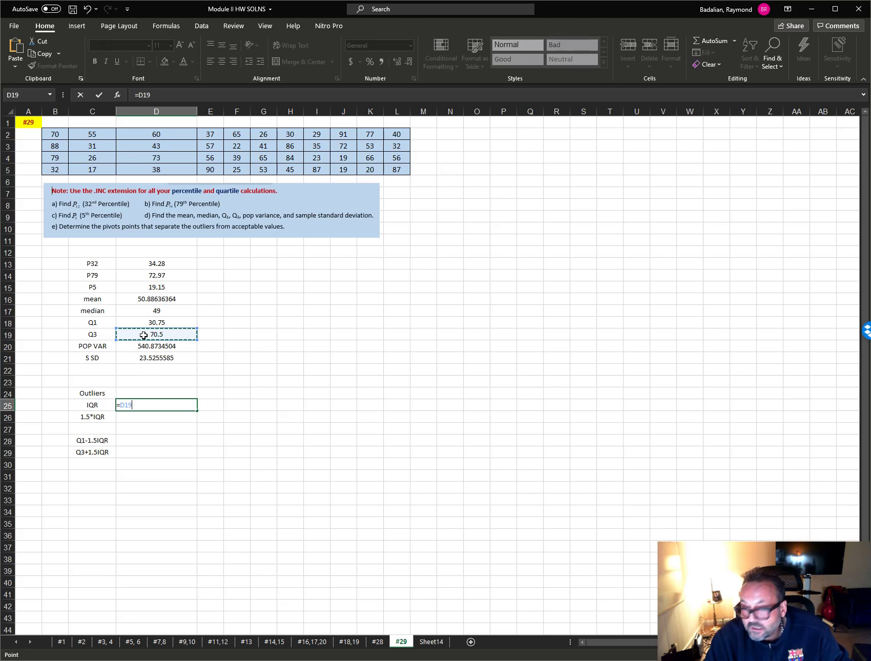
text(-)
click(147, 322)
key(Return)
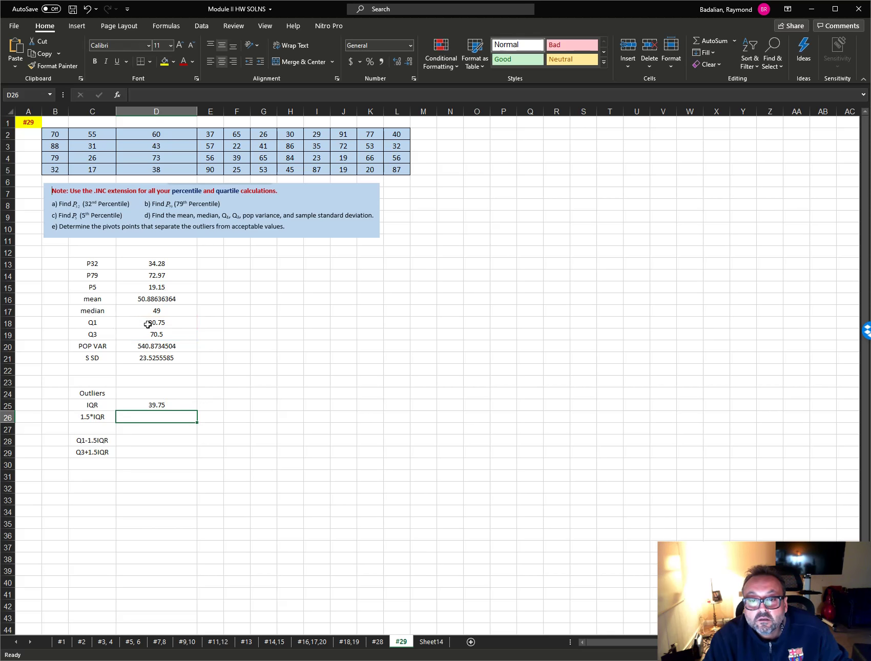
- Calculate 1.5 times the interquartile range in D26 with the formula =1.5*D25
text(=1.)
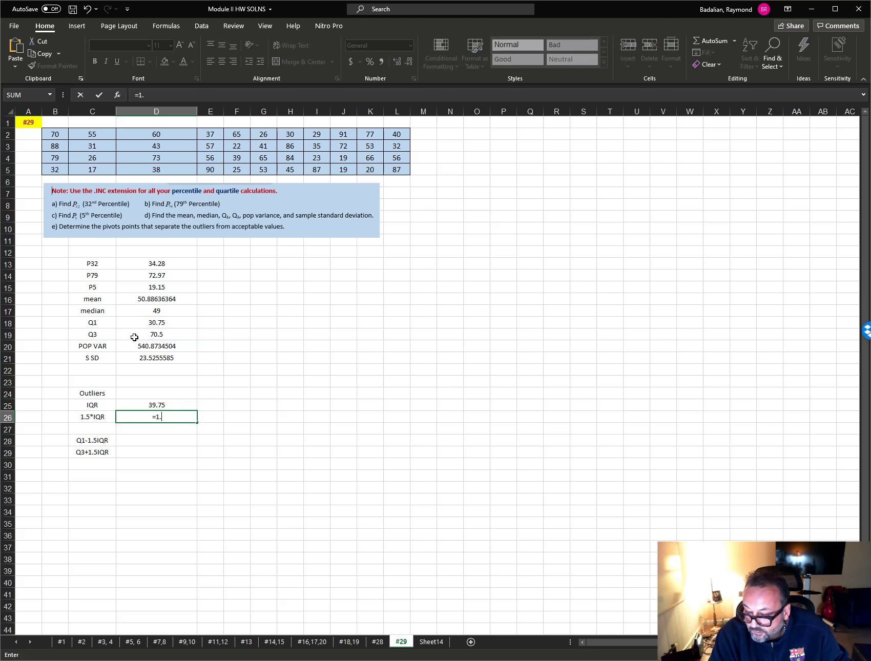
text(5*)
click(139, 405)
key(Return)
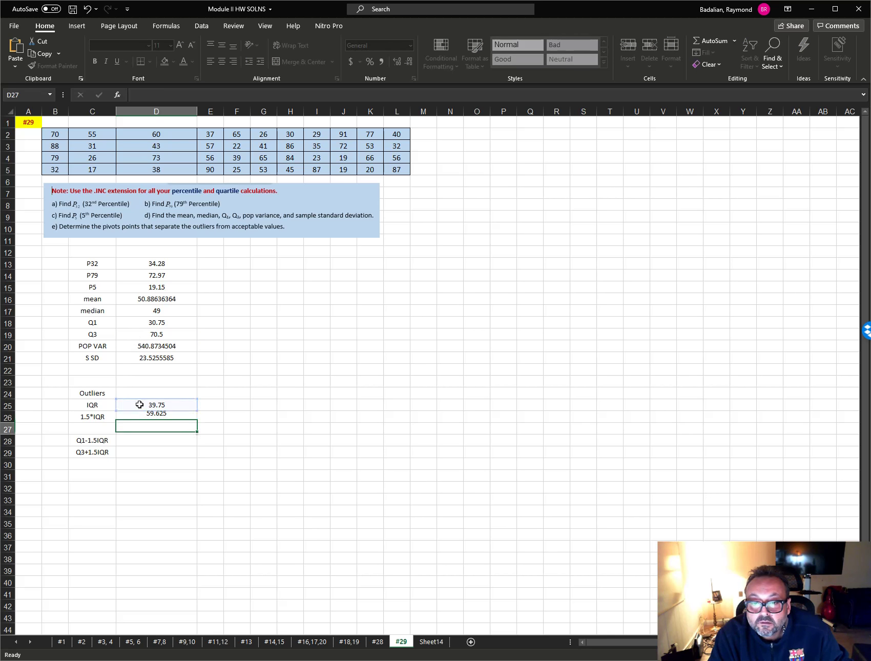
- Calculate the lower outlier pivot point in D28 with the formula =D18-D26
click(132, 440)
double_click(132, 439)
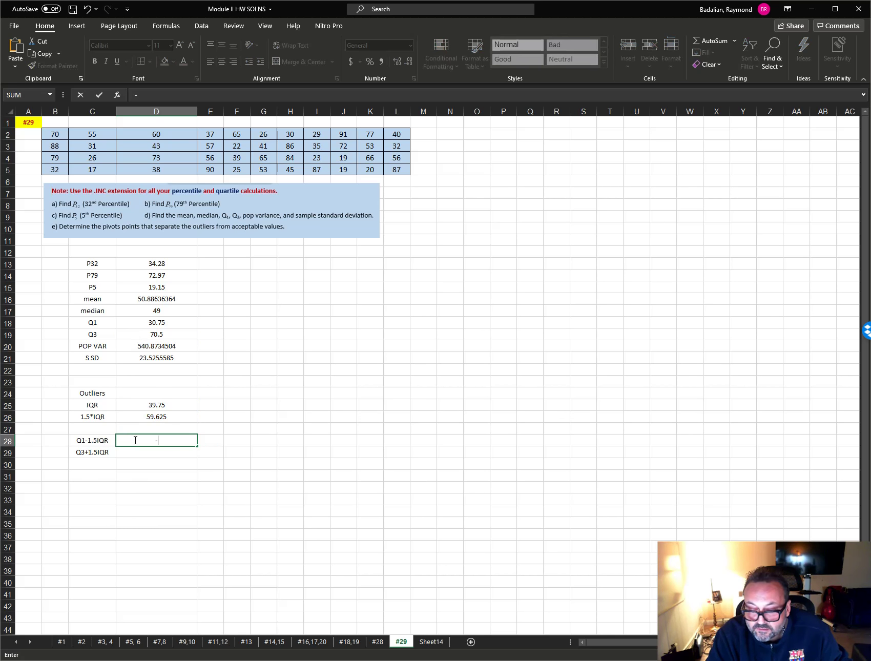
text(=)
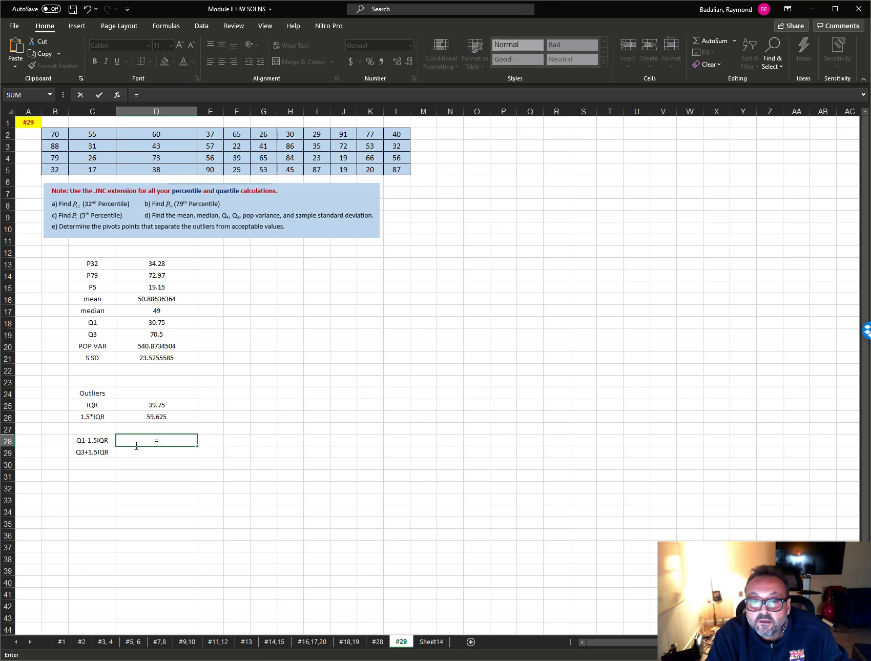
click(148, 325)
text(-)
click(151, 417)
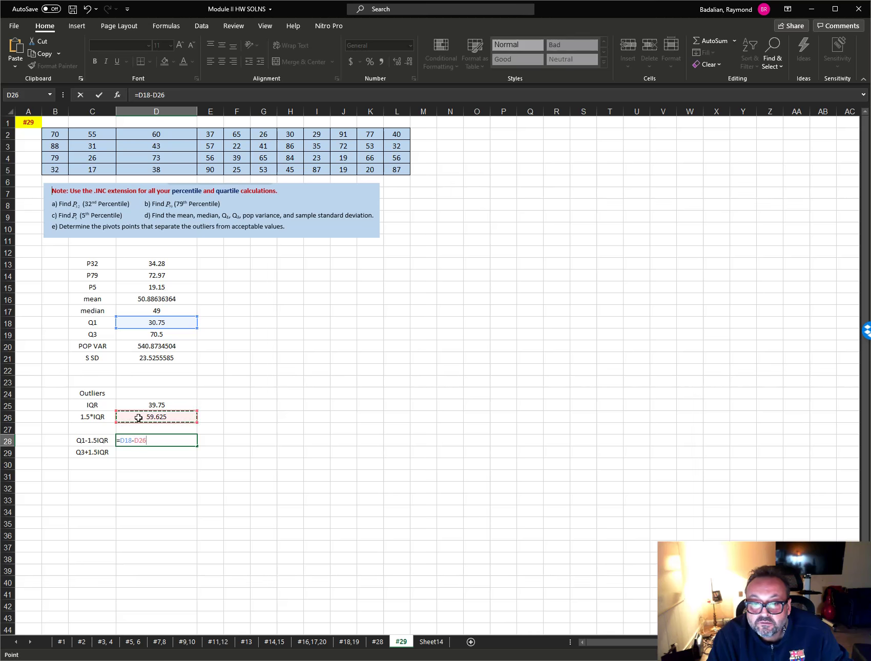
key(Return)
- Calculate the upper outlier pivot point in D29 with the formula =D19+D26
text(=)
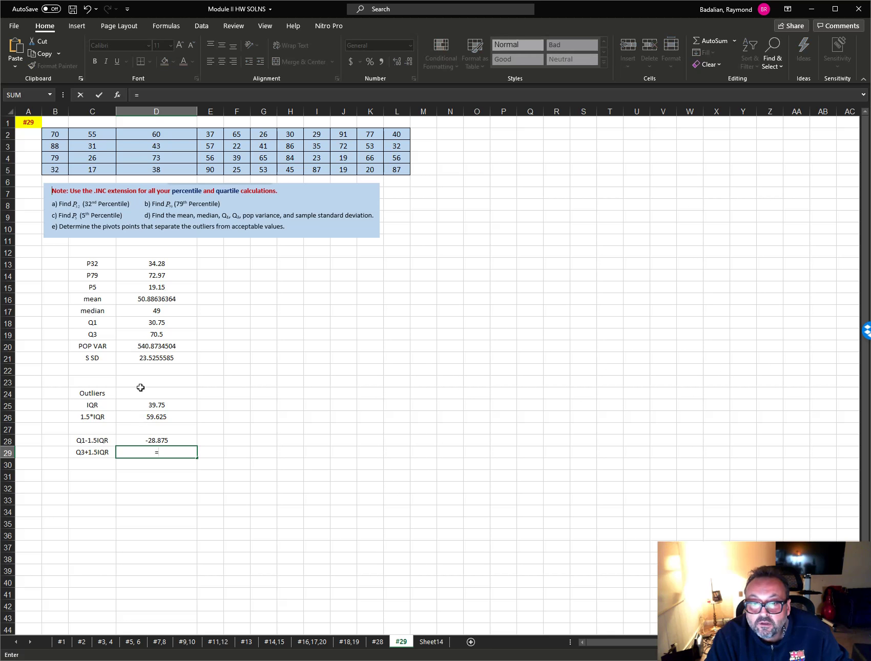
click(147, 334)
text(+)
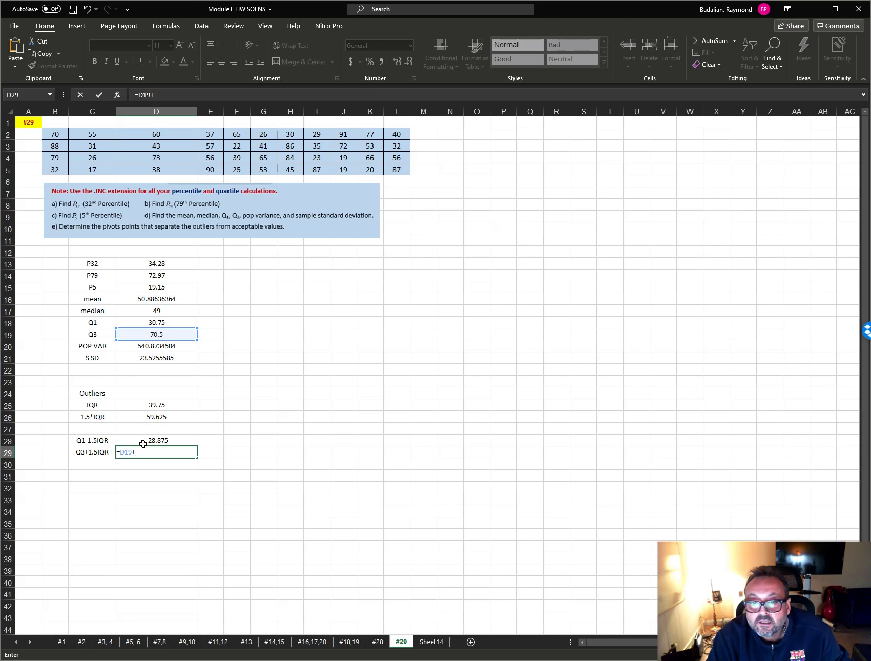
click(143, 418)
key(Return)
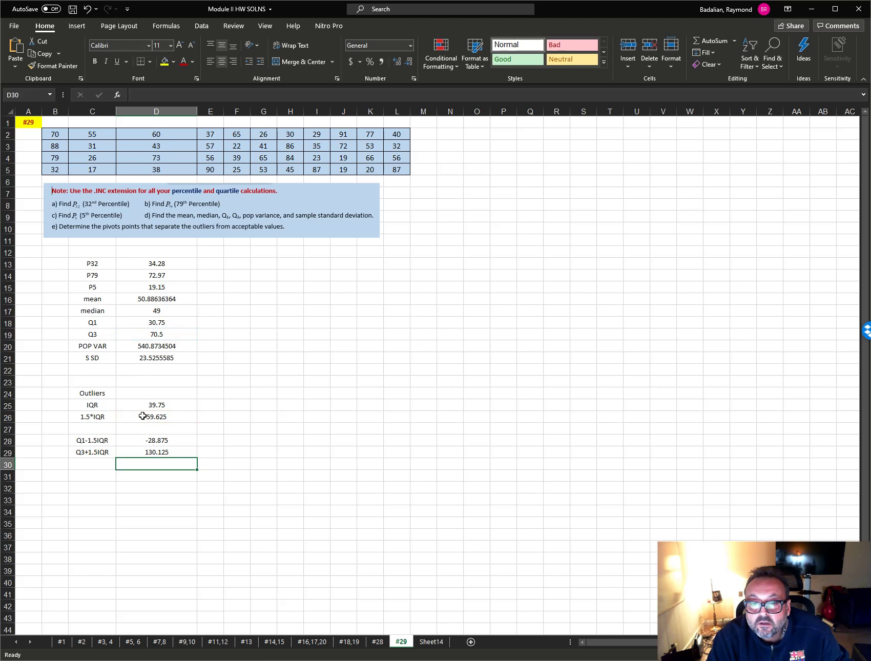
- Fill the outlier pivot point cells D28:D29 with yellow and set their cell borders
drag(144, 439, 142, 446)
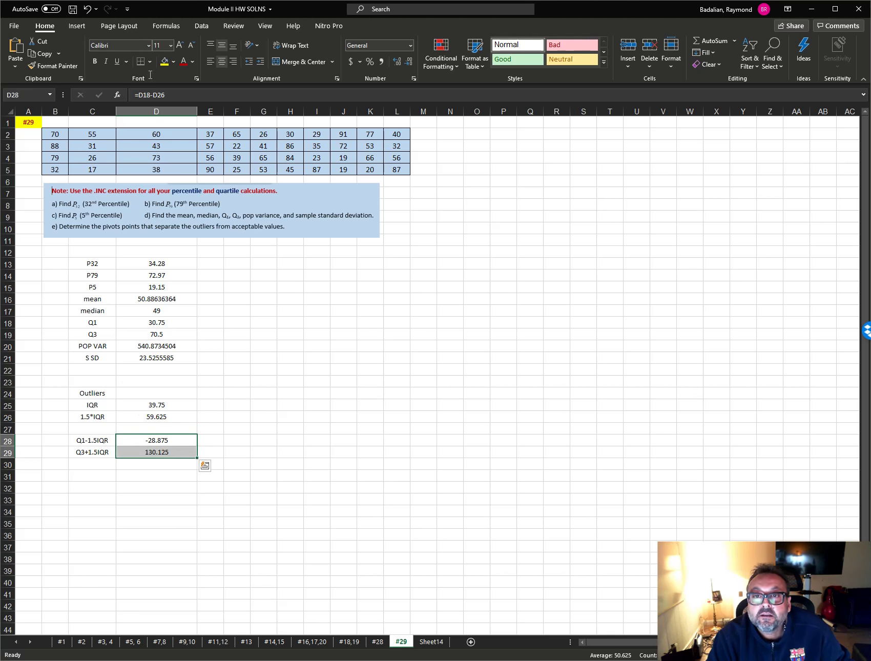
click(164, 61)
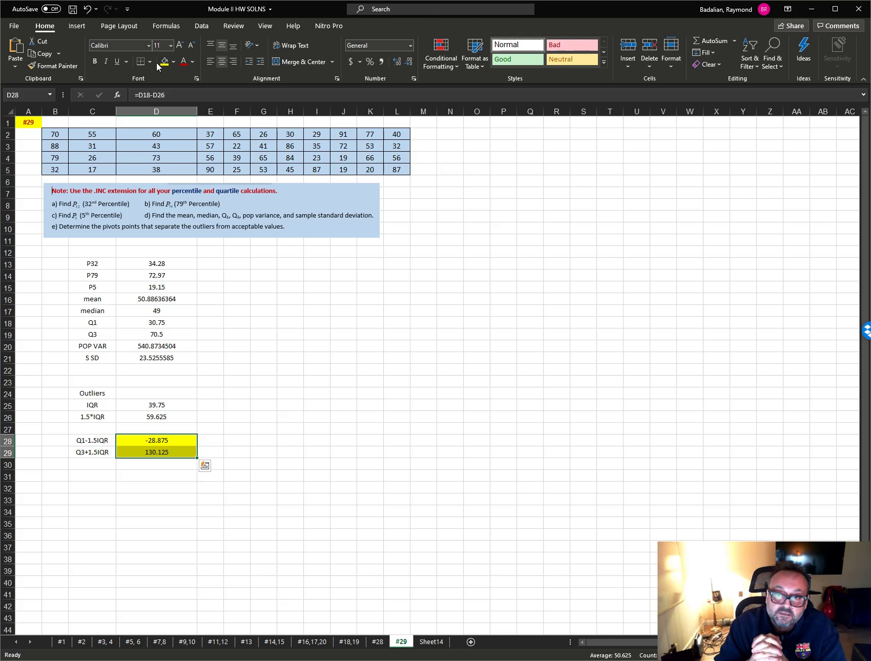
click(140, 62)
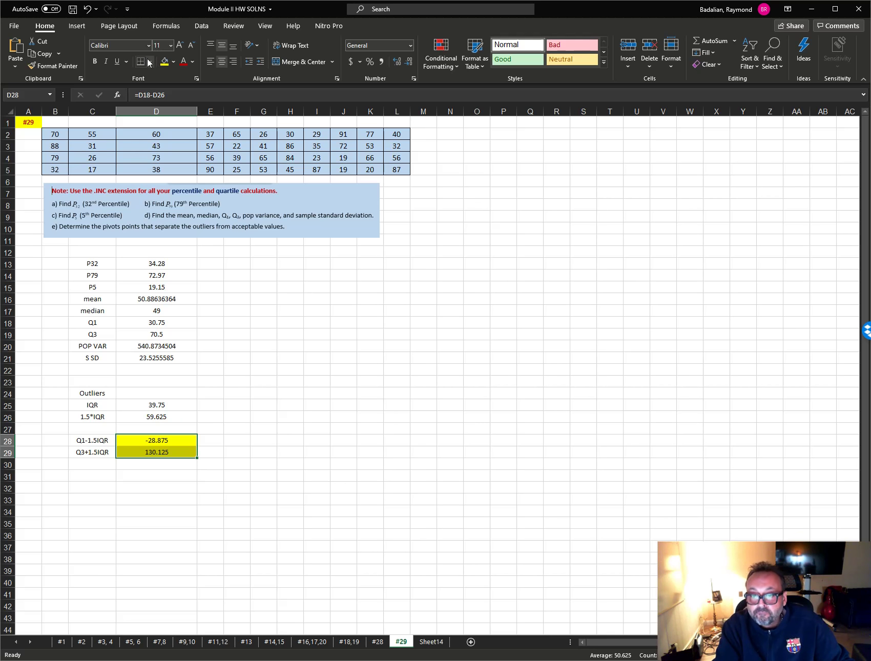